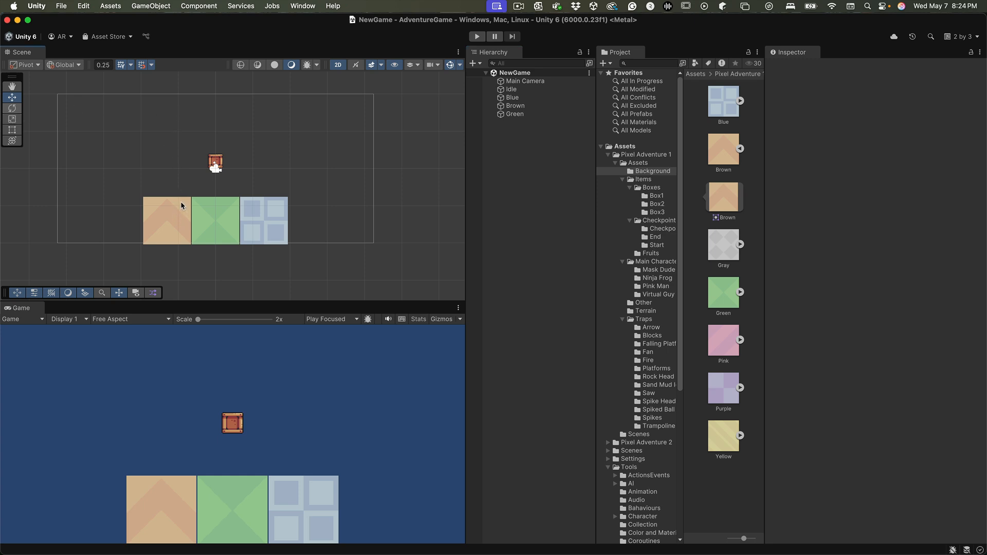
# - Cycle through the View, Move, Rotate and Scale tools on the Blue tile, and inspect the Brown and Green tiles
pyautogui.click(511, 98)
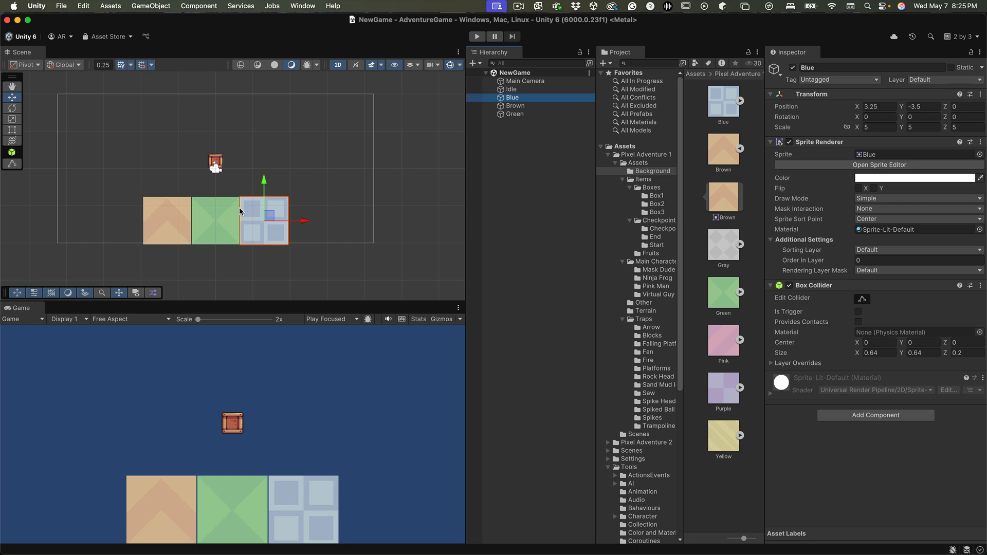
pyautogui.press('q')
pyautogui.press('w')
pyautogui.press('e')
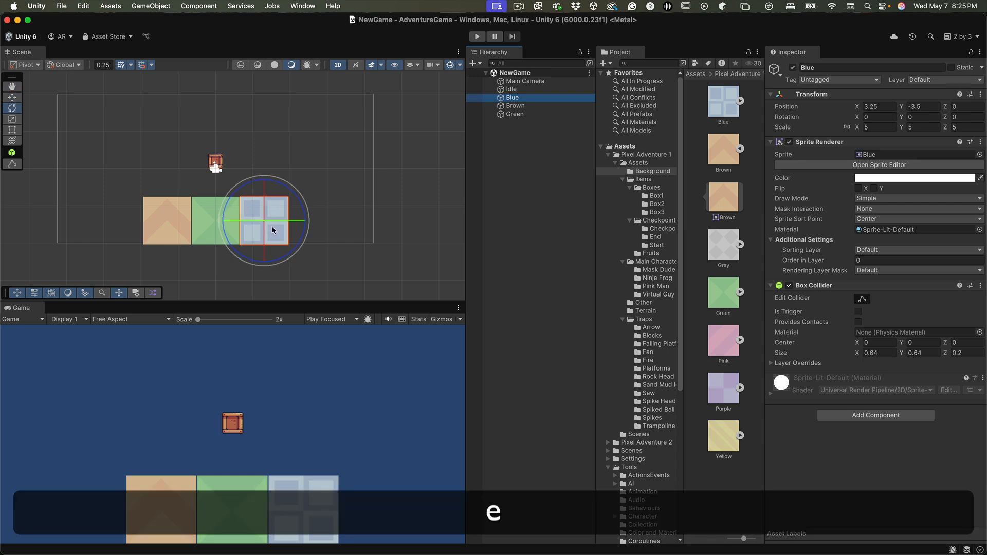
pyautogui.press('r')
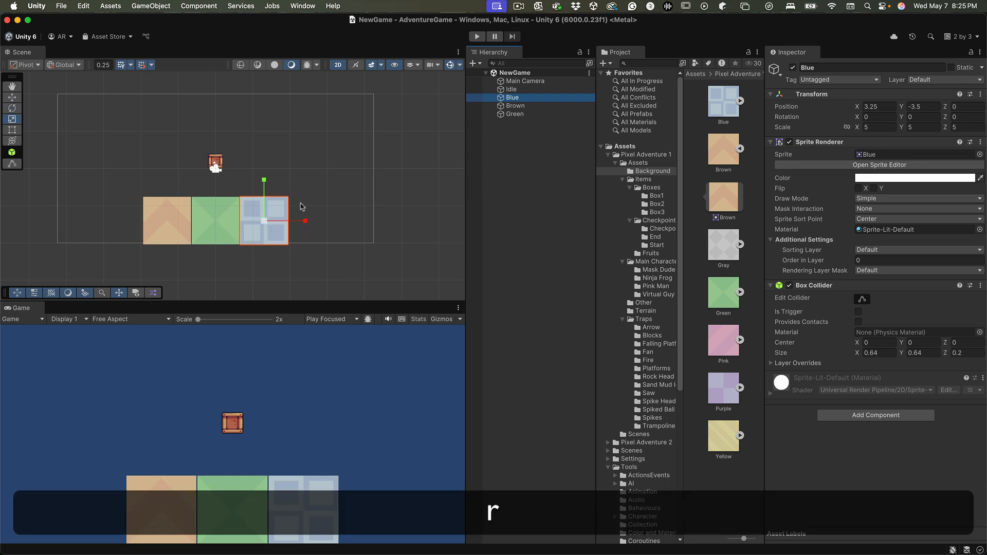
pyautogui.click(516, 106)
pyautogui.click(515, 114)
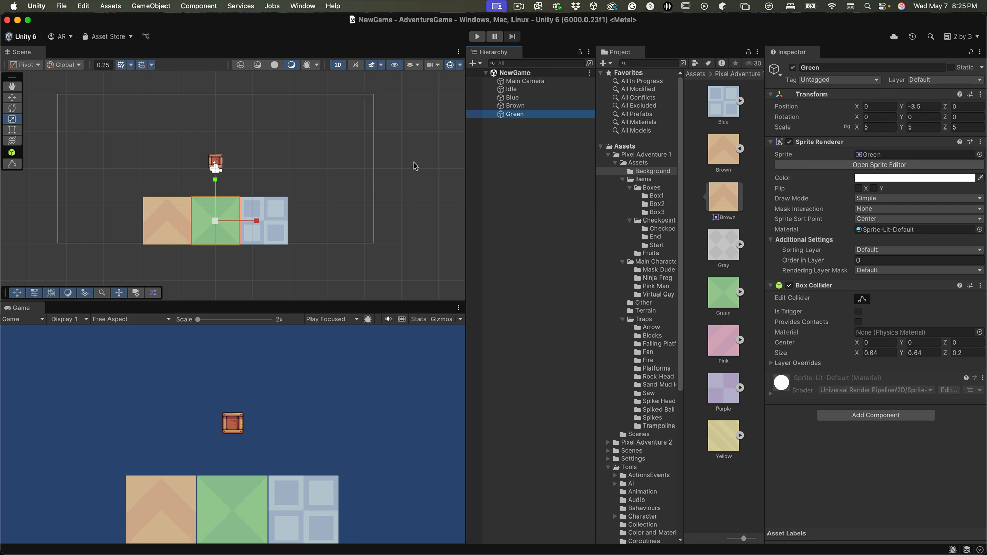
# - Examine the grid snapping settings and activate the Move tool for the Green tile
pyautogui.click(151, 66)
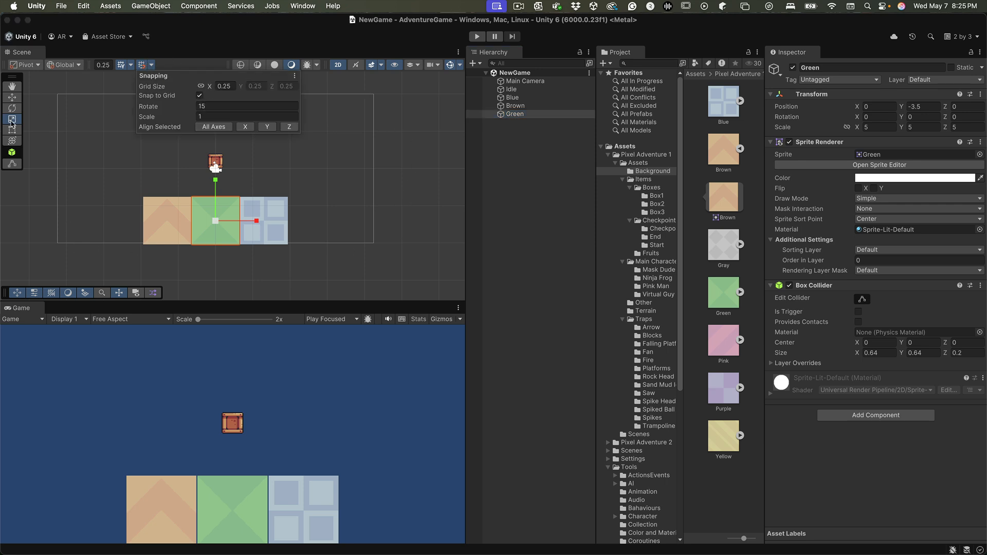
pyautogui.click(12, 98)
pyautogui.click(12, 97)
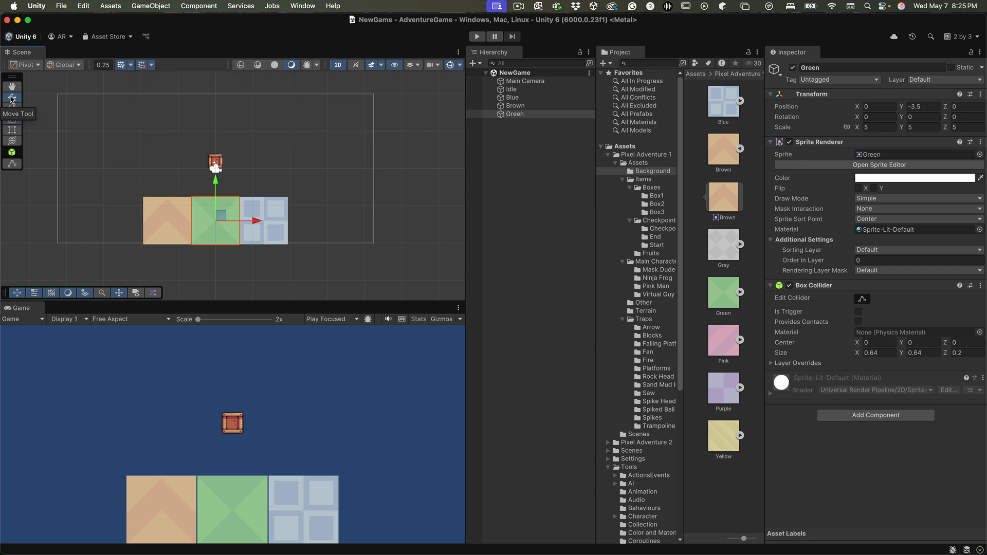
pyautogui.click(152, 66)
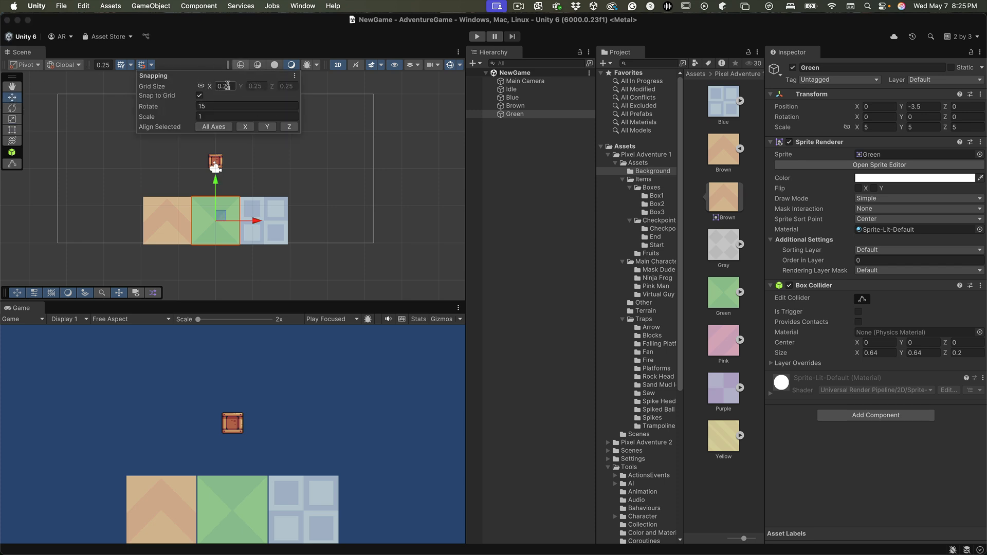
pyautogui.click(151, 64)
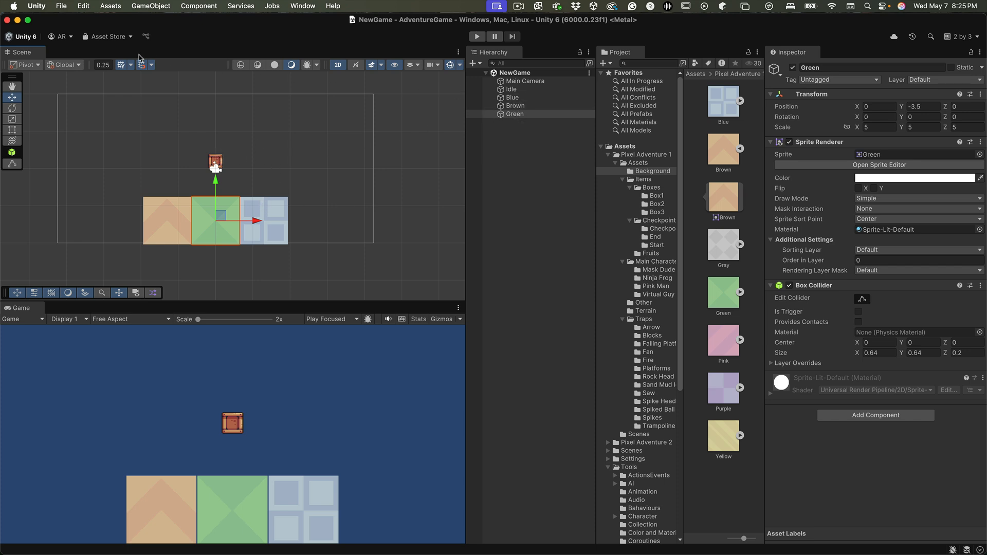
# - Inspect the Blue tile's box collider in the 3D scene view, and return the scene to 2D
pyautogui.click(339, 65)
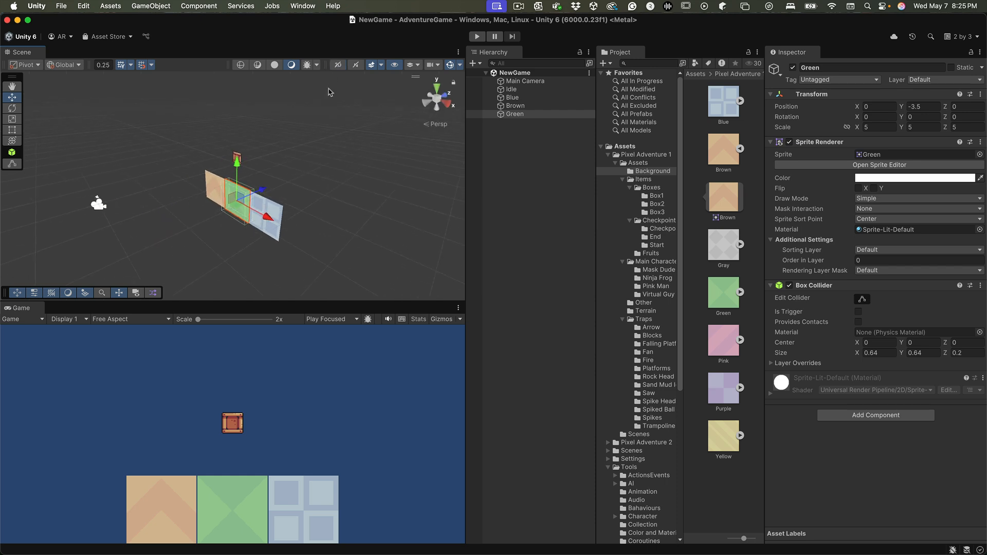
pyautogui.doubleClick(513, 97)
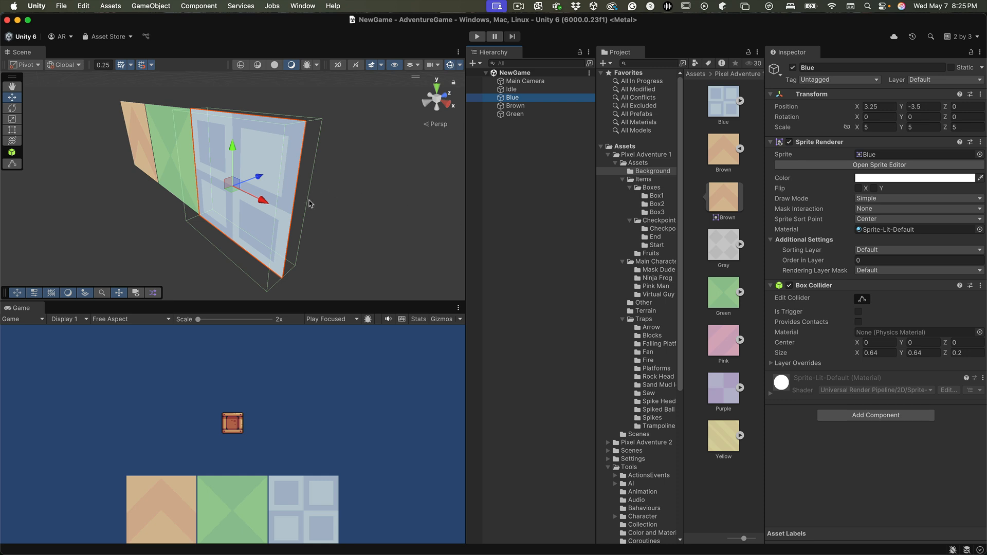
pyautogui.press('alt')
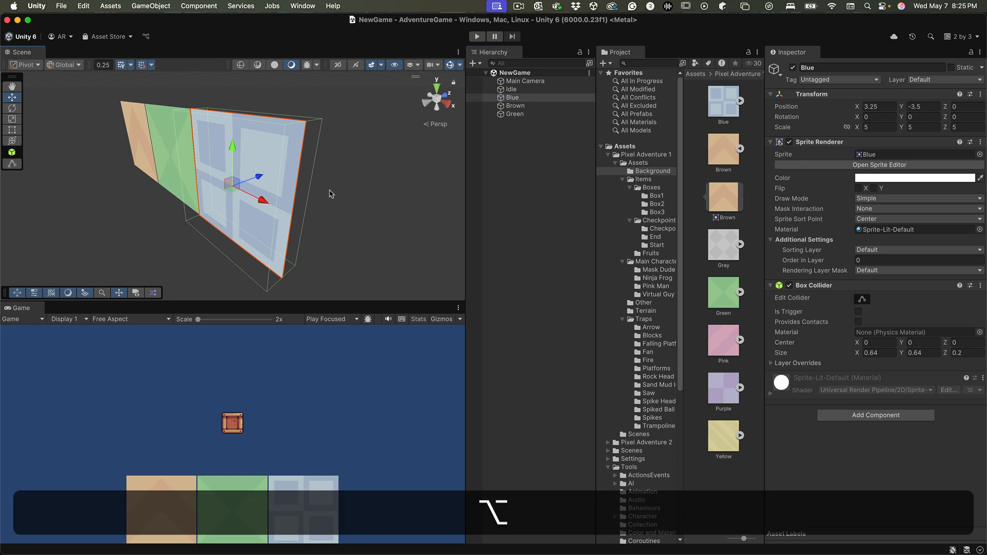
pyautogui.click(339, 67)
pyautogui.keyDown('alt'); pyautogui.moveTo(339, 202); pyautogui.dragTo(474, 213); pyautogui.keyUp('alt')
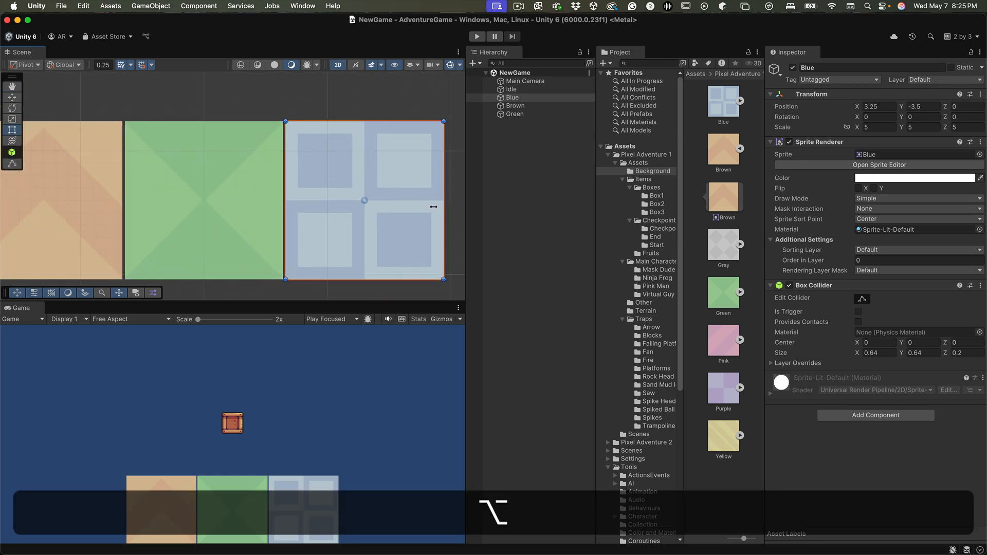
# - Frame the Blue tile in the 2D scene and adjust the view to show all three tiles and the crate
pyautogui.hotkey('alt', 'f')
pyautogui.press('f')
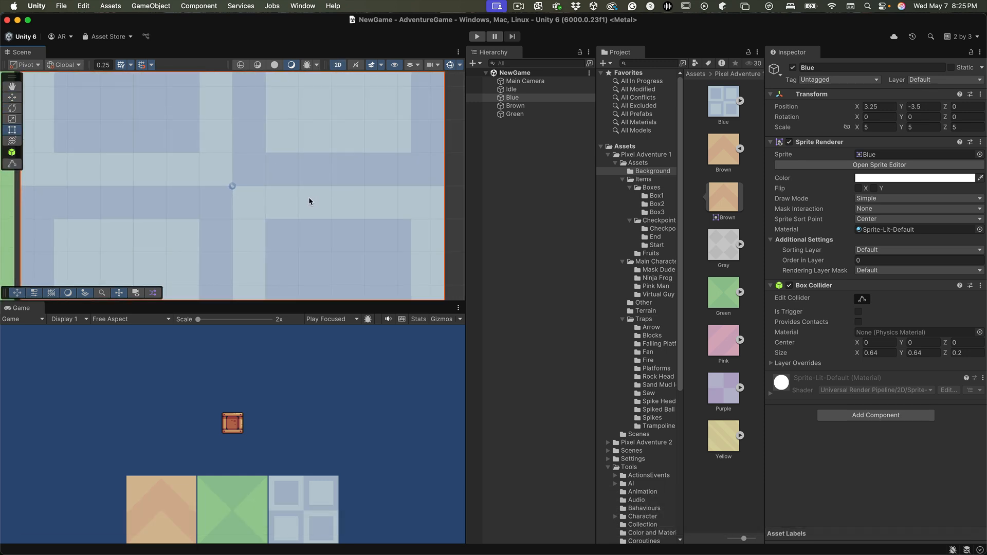
pyautogui.press('a')
pyautogui.hotkey('alt', 'a')
pyautogui.keyDown('alt'); pyautogui.moveTo(262, 210); pyautogui.dragTo(20, 209, button='right'); pyautogui.keyUp('alt')
pyautogui.keyDown('alt'); pyautogui.moveTo(323, 209); pyautogui.dragTo(26, 210, button='right'); pyautogui.keyUp('alt')
pyautogui.keyDown('alt'); pyautogui.moveTo(221, 205); pyautogui.dragTo(110, 202, button='right'); pyautogui.keyUp('alt')
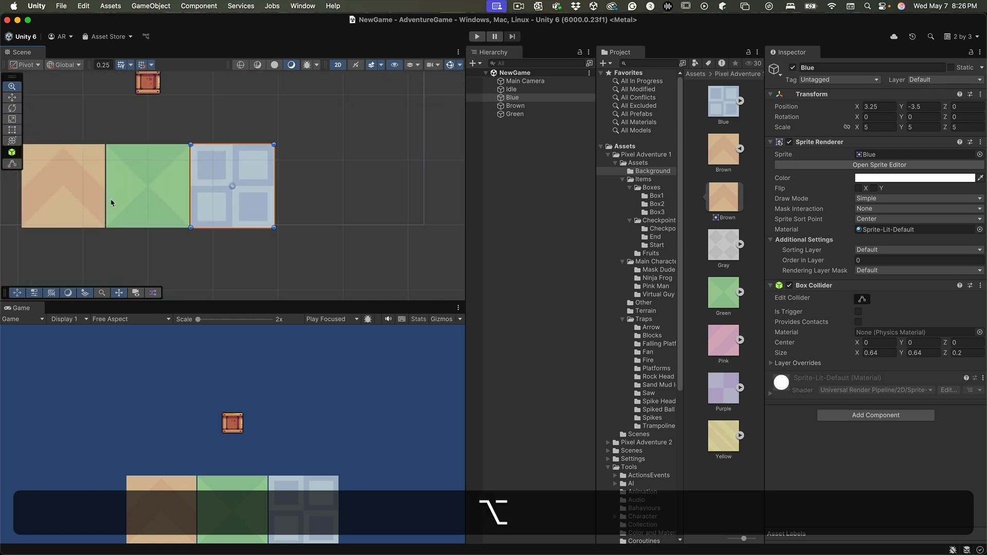
pyautogui.keyDown('alt'); pyautogui.moveTo(203, 186); pyautogui.dragTo(260, 216); pyautogui.keyUp('alt')
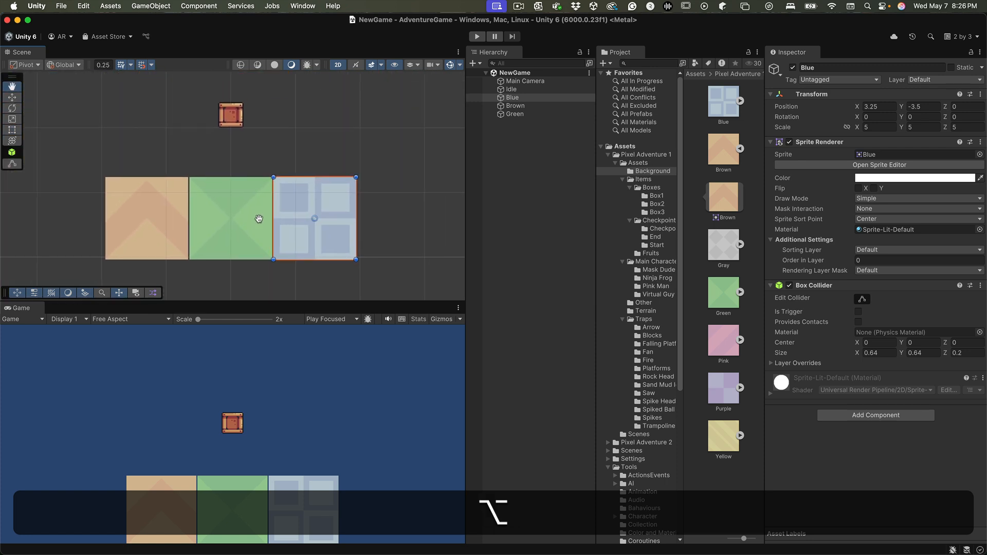
# - Inspect the existing crate and add the Idle sprite from the Box3 folder to the scene hierarchy
pyautogui.click(278, 131)
pyautogui.click(238, 121)
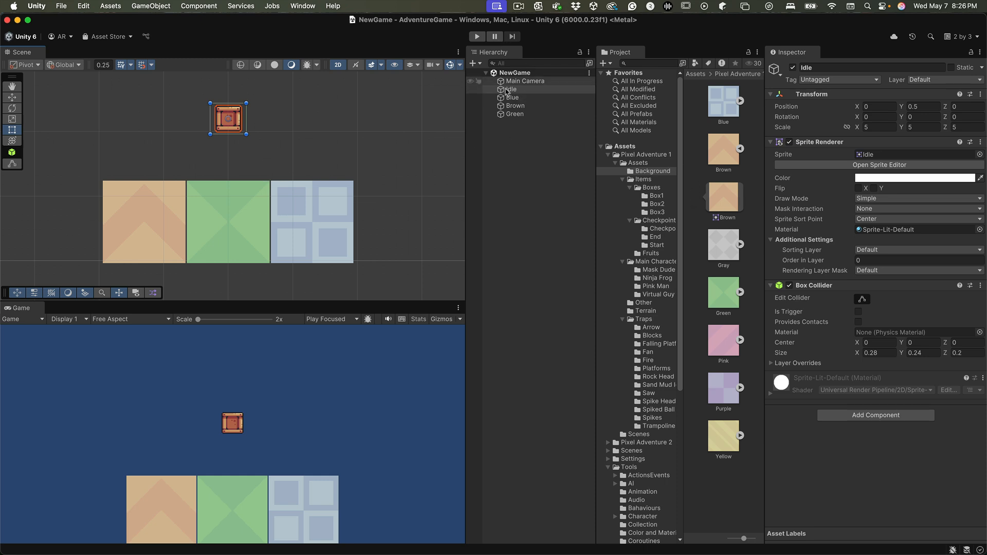
pyautogui.click(622, 179)
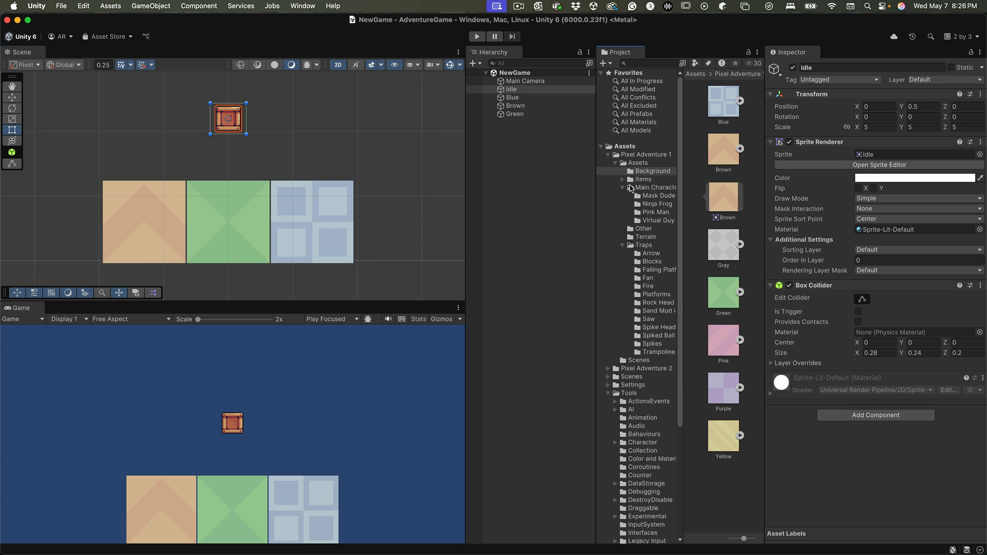
pyautogui.click(622, 180)
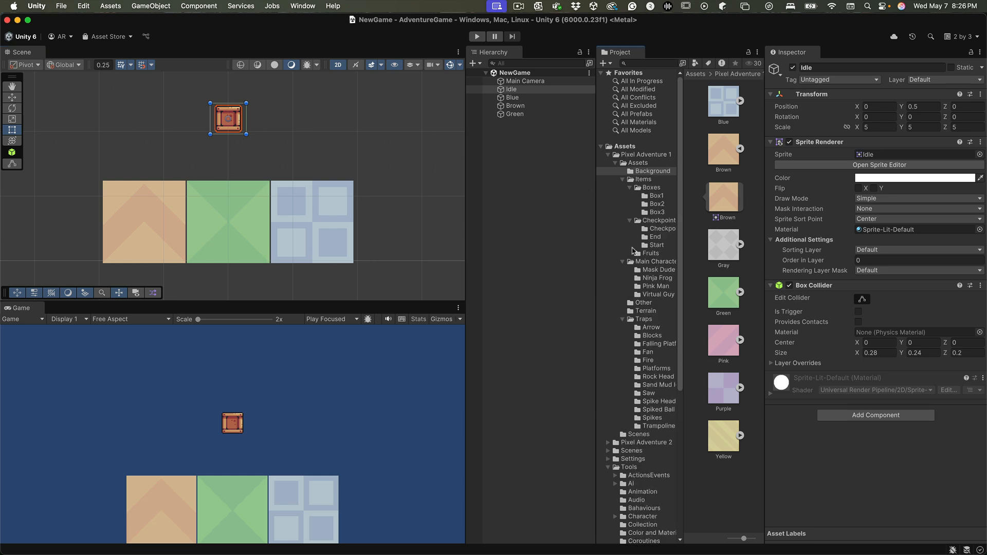
pyautogui.click(660, 205)
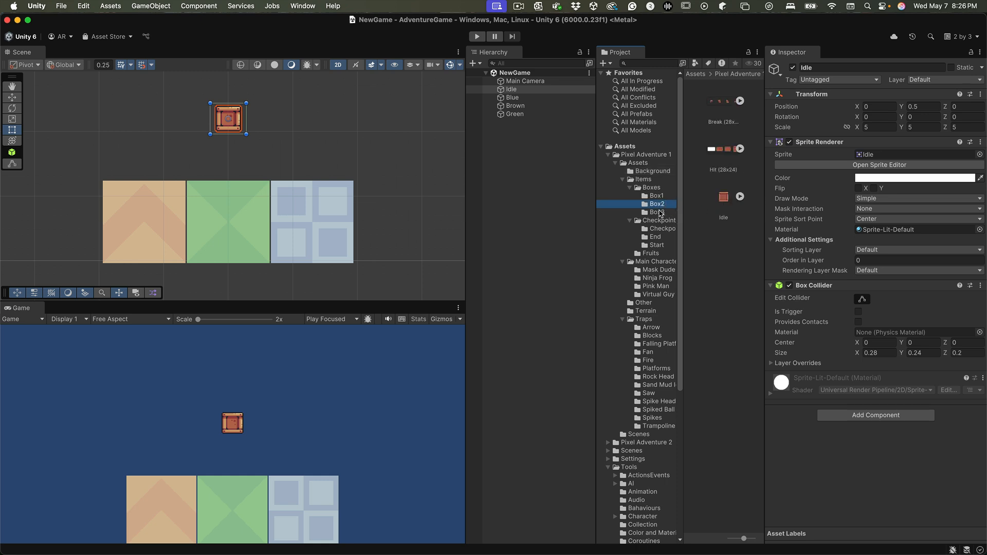
pyautogui.click(660, 212)
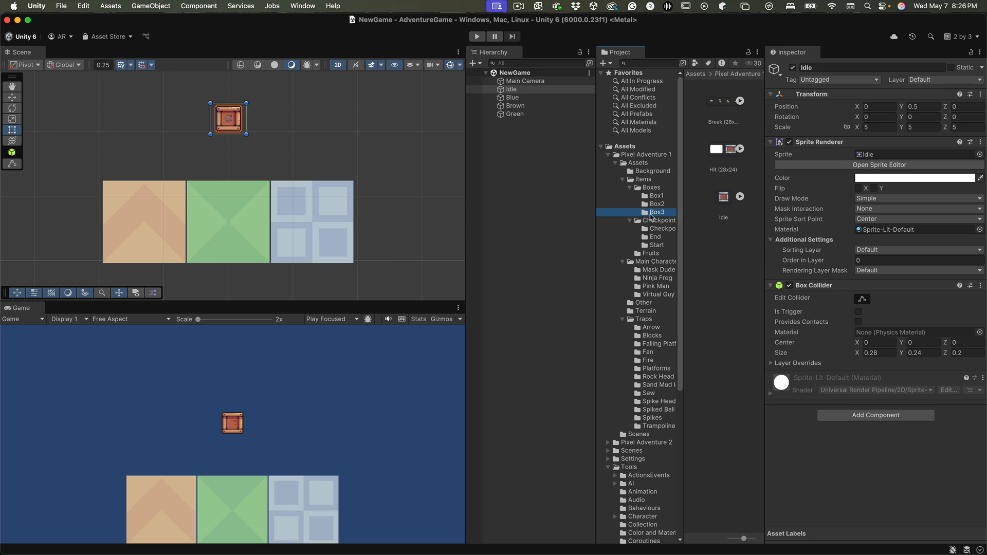
pyautogui.click(739, 197)
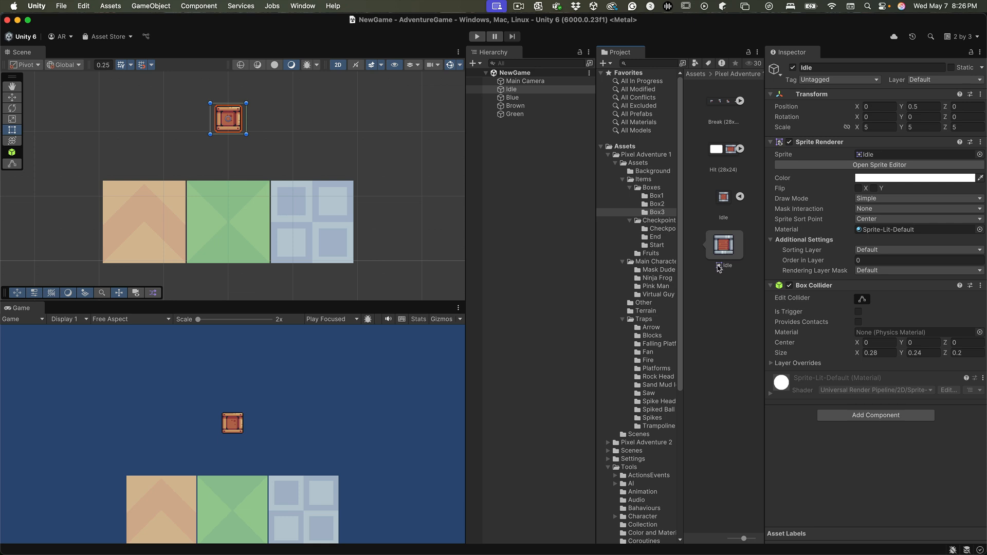
pyautogui.moveTo(719, 268); pyautogui.dragTo(517, 135)
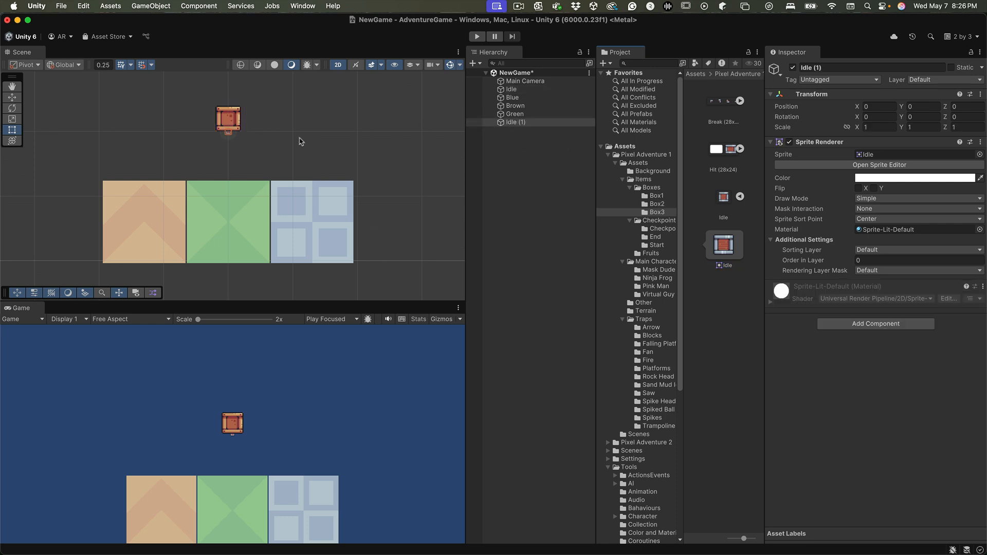
# - Move the new crate along X to about 2.25, clear of the existing crate, and set its scale to 5 on X, Y and Z
pyautogui.press('w')
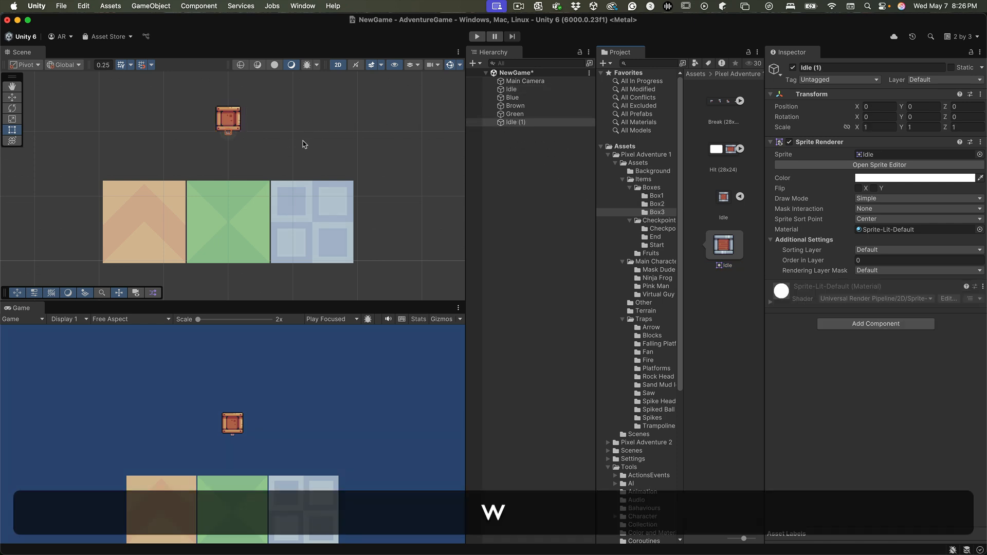
pyautogui.moveTo(271, 132); pyautogui.dragTo(326, 138)
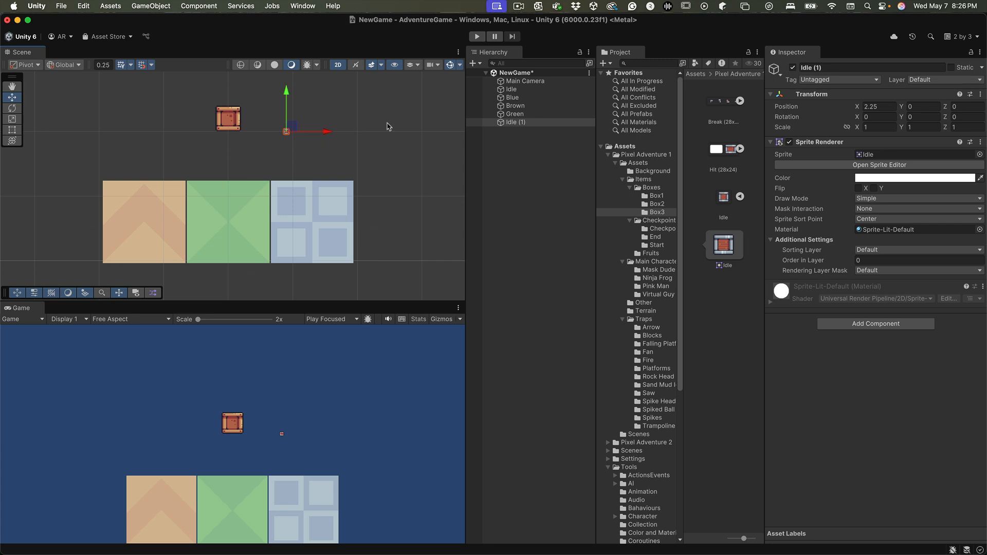
pyautogui.click(875, 127)
pyautogui.write('5')
pyautogui.press('Tab')
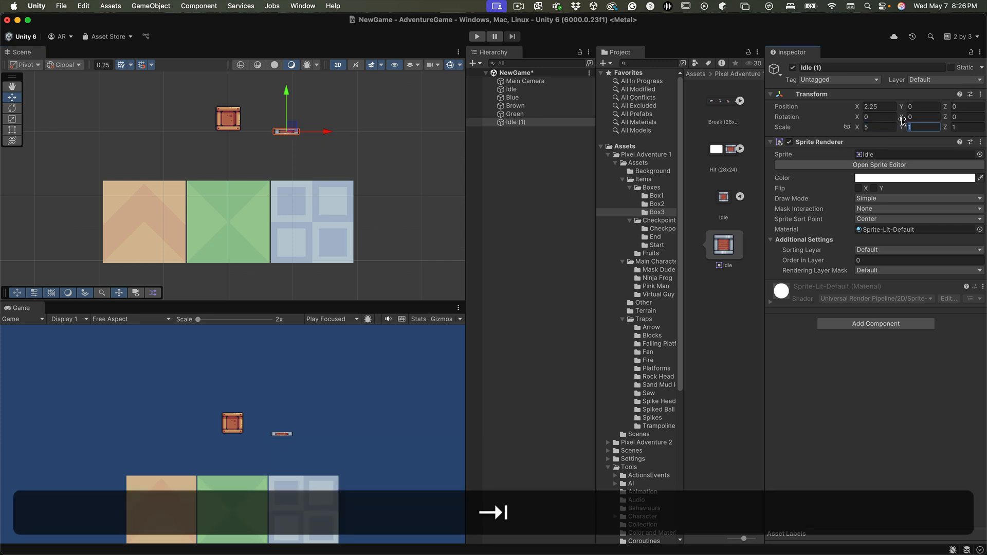
pyautogui.write('5')
pyautogui.press('Tab')
pyautogui.write('5')
pyautogui.press('Return')
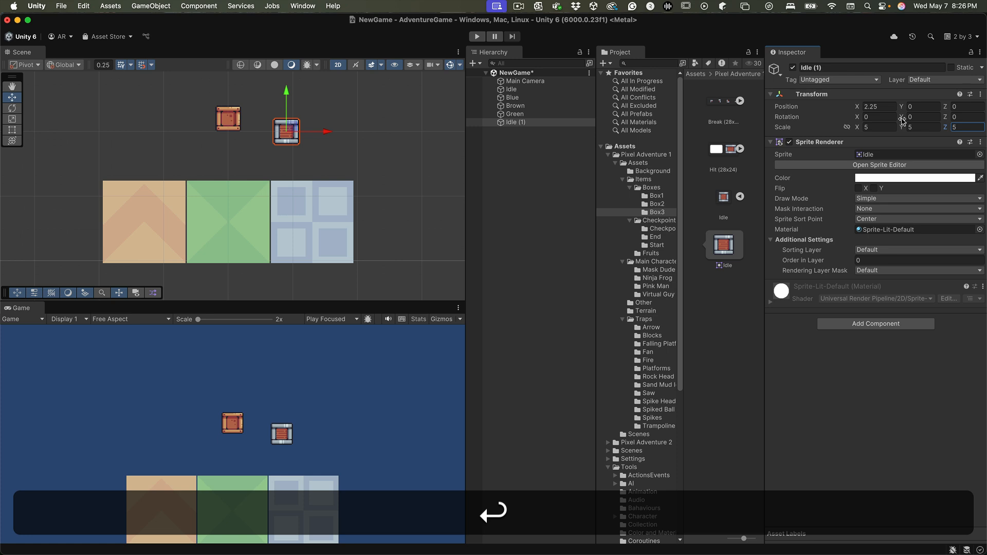
# - Add a Box Collider to the new crate and place it directly beside the existing crate at X 1, Y 0.5
pyautogui.click(877, 324)
pyautogui.write('box')
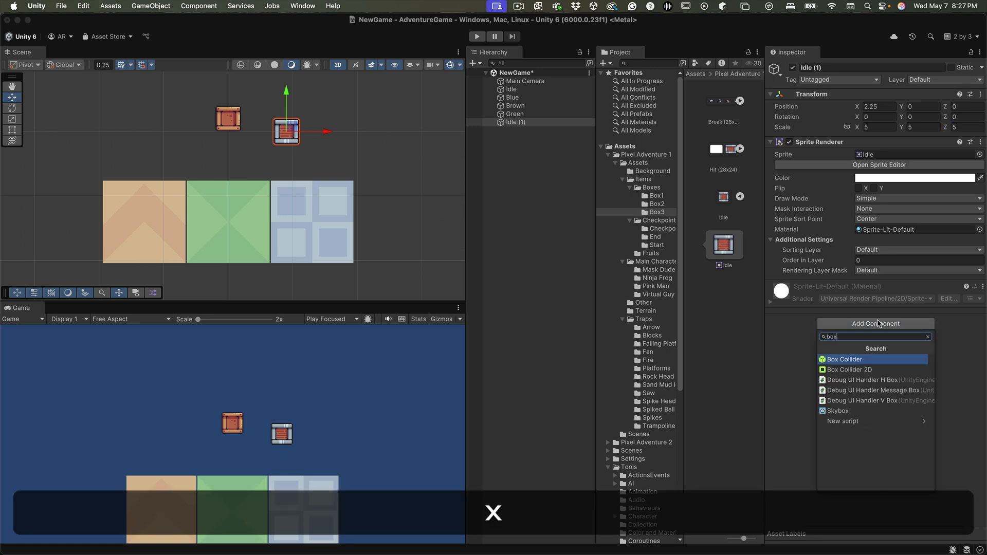
pyautogui.press('Return')
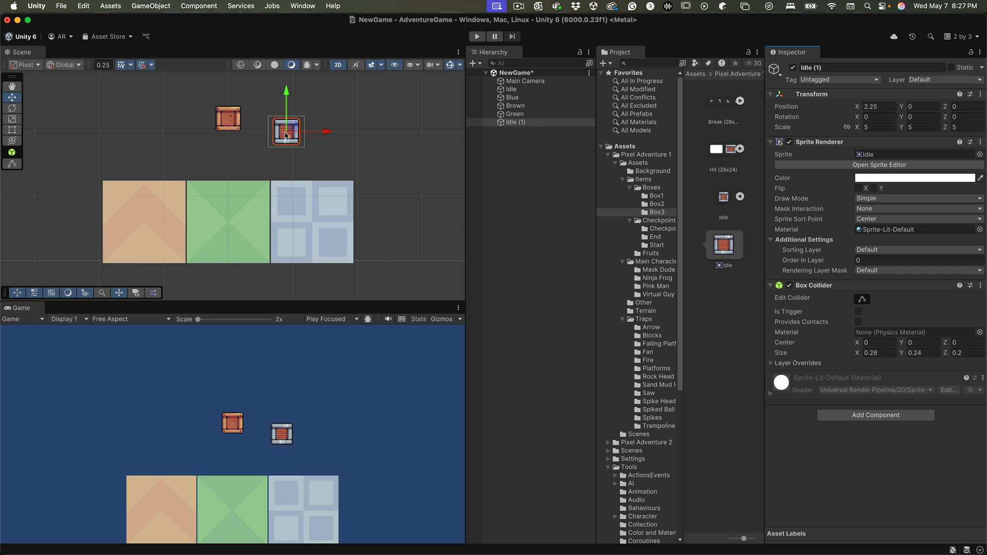
pyautogui.moveTo(285, 134)
pyautogui.mouseDown()
pyautogui.moveTo(279, 120)
pyautogui.moveTo(302, 130)
pyautogui.moveTo(293, 131)
pyautogui.mouseUp()
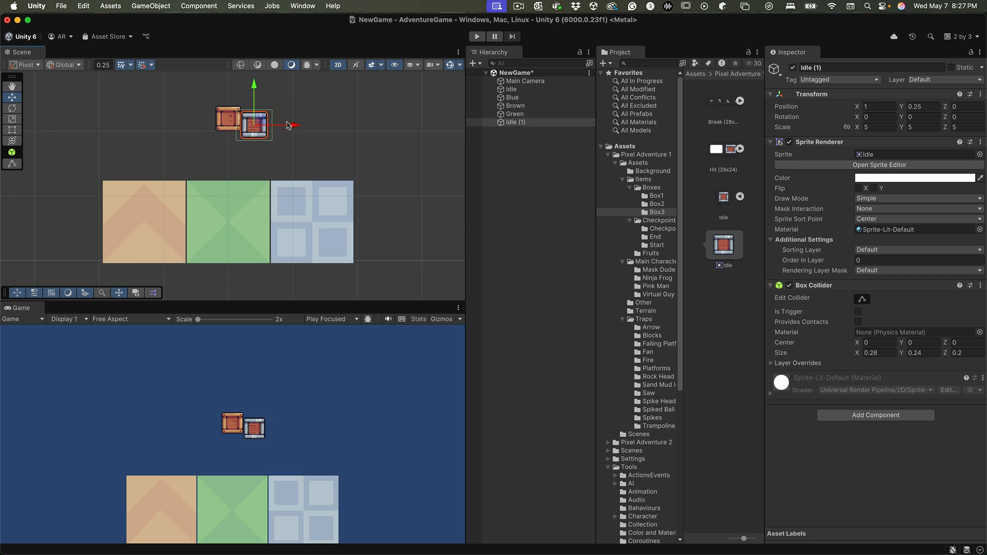
pyautogui.moveTo(255, 85); pyautogui.dragTo(256, 81)
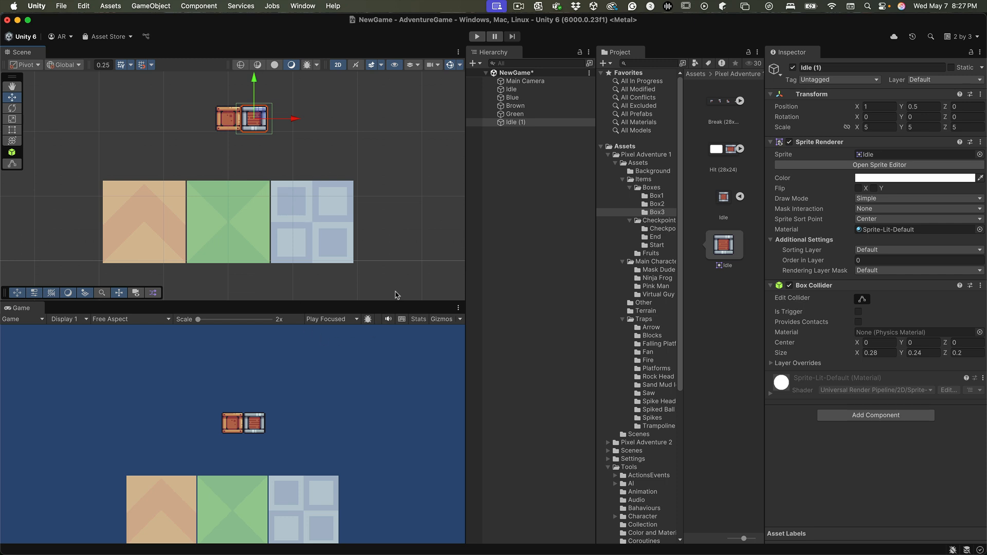
# - Select the Main Camera and frame it in the scene view
pyautogui.press('alt')
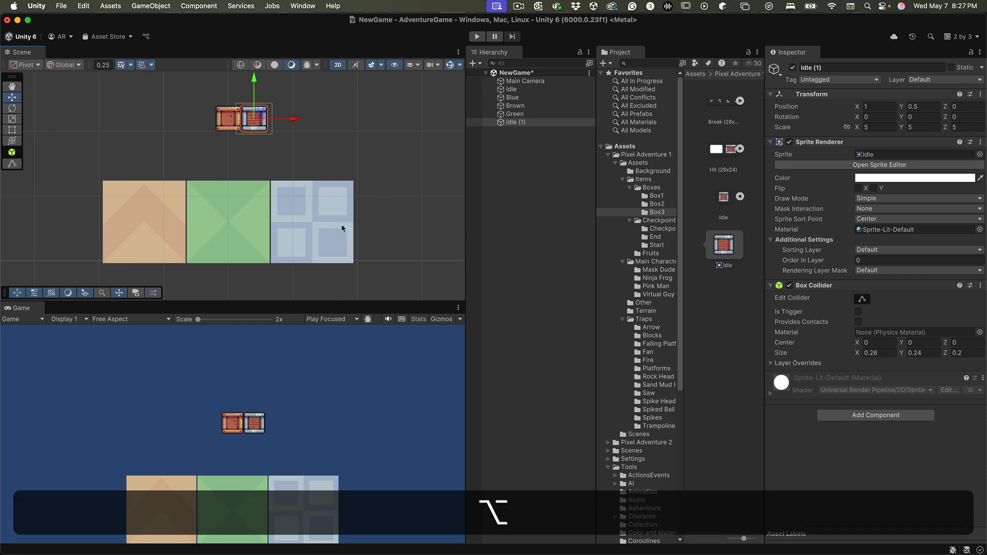
pyautogui.doubleClick(522, 81)
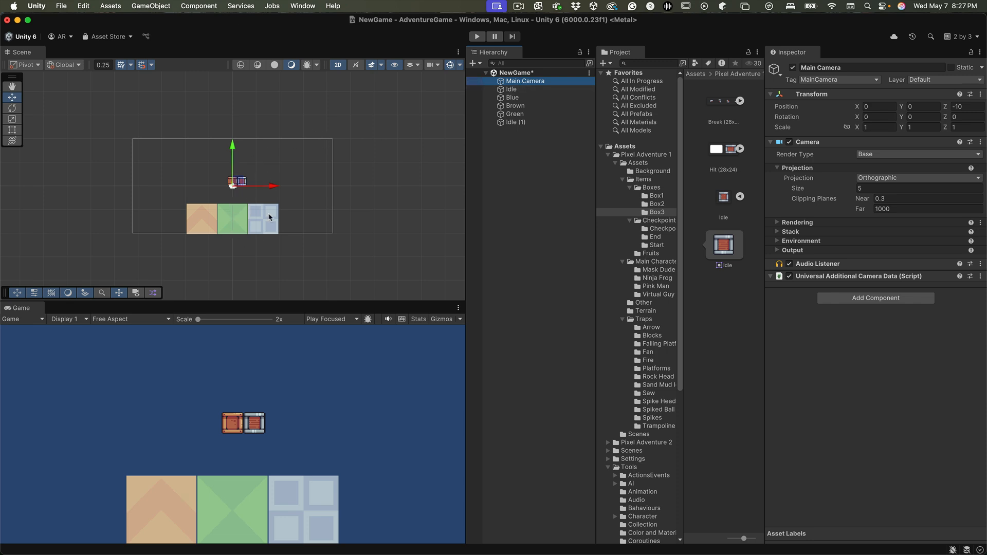
pyautogui.keyDown('alt'); pyautogui.click(285, 204); pyautogui.keyUp('alt')
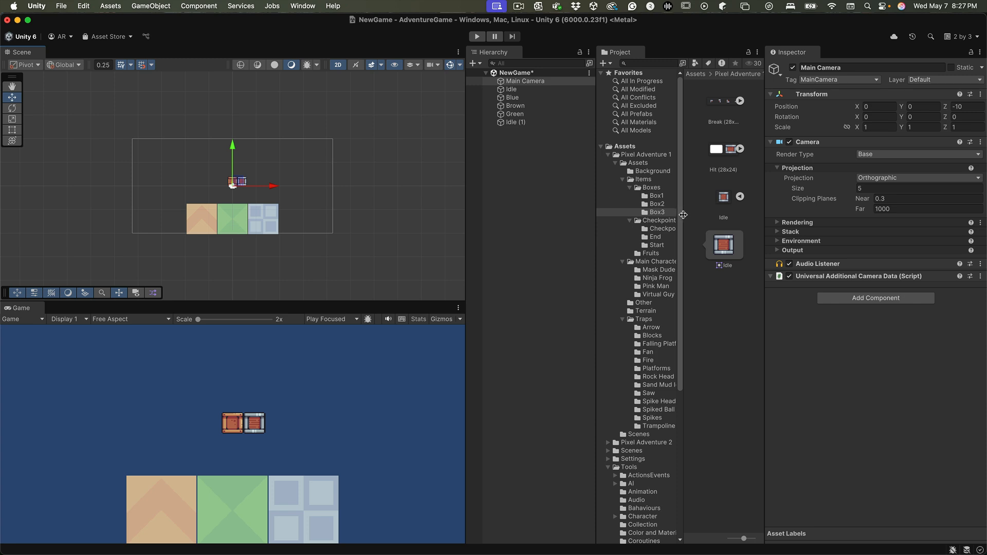
# - Widen the project folder tree to show full folder names and collapse the Boxes folder
pyautogui.moveTo(684, 214); pyautogui.dragTo(701, 213)
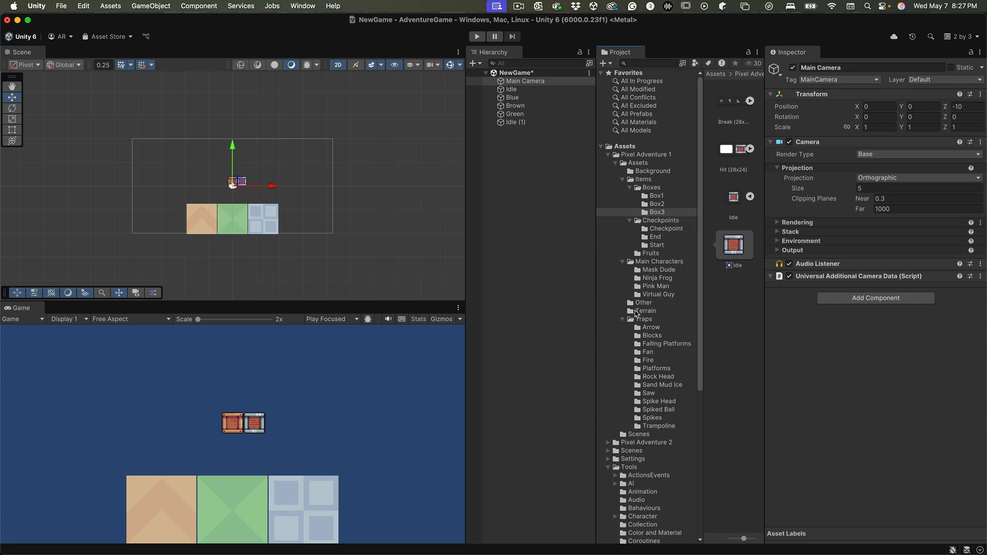
pyautogui.click(630, 188)
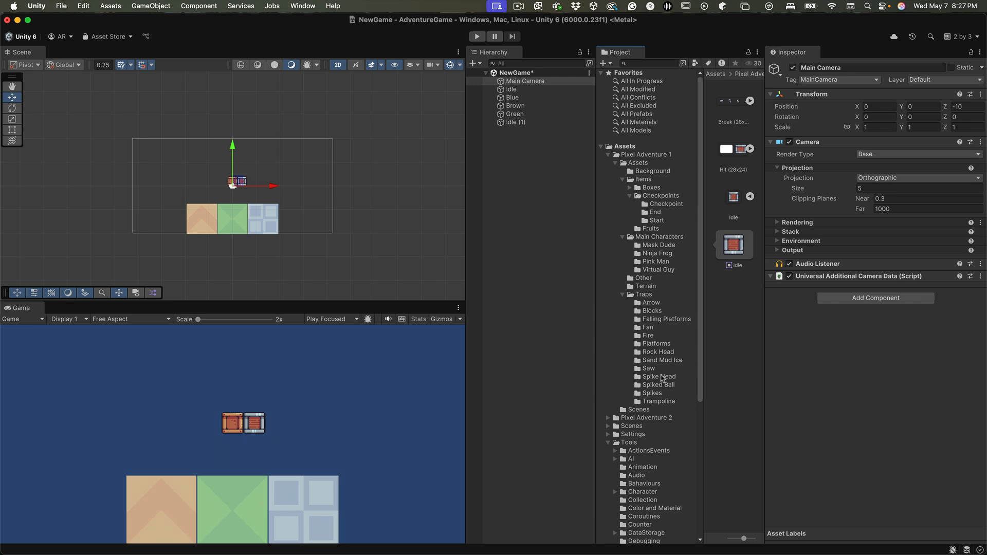
# - Place the Idle sprite from the Traps Spikes folder in the scene beside the blue block, at about X 7.12, Y -3.88
pyautogui.click(653, 393)
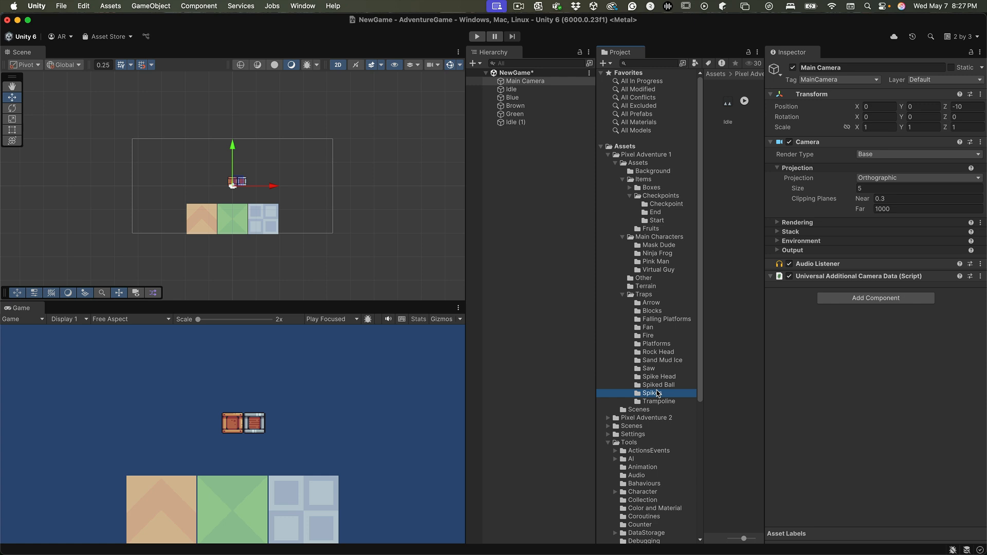
pyautogui.click(745, 100)
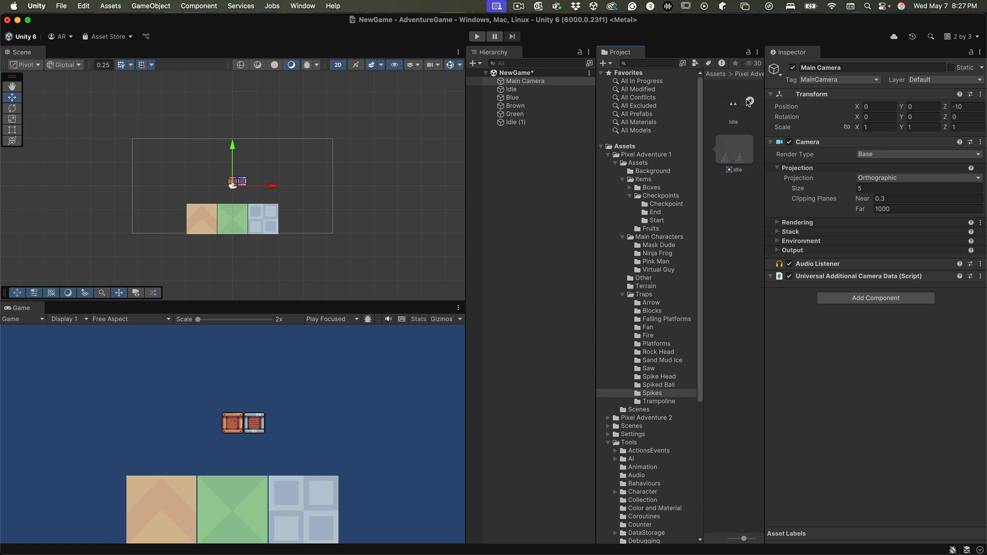
pyautogui.click(735, 152)
pyautogui.moveTo(735, 157); pyautogui.dragTo(303, 226)
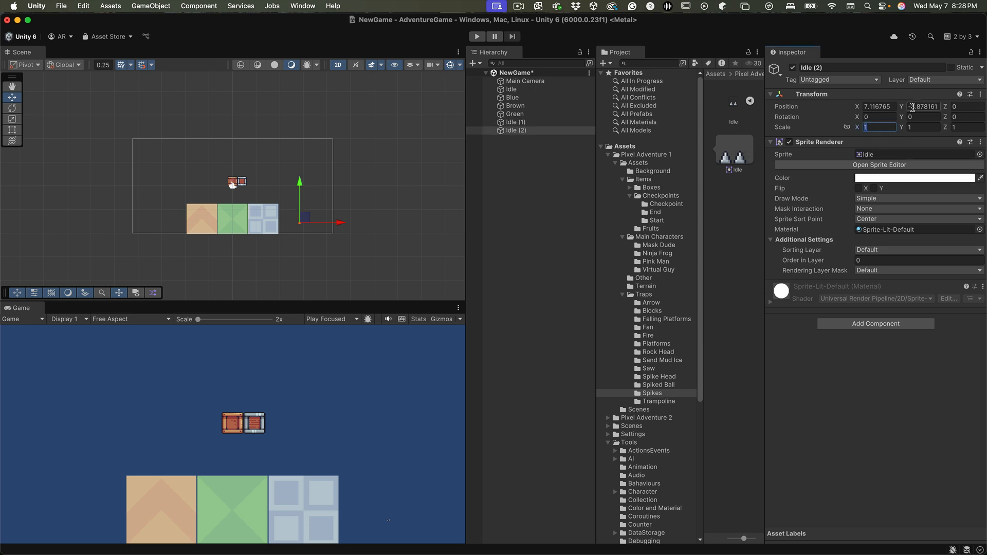
# - Set the spike sprite's scale to 5 on X, Y and Z
pyautogui.write('5')
pyautogui.press('Tab')
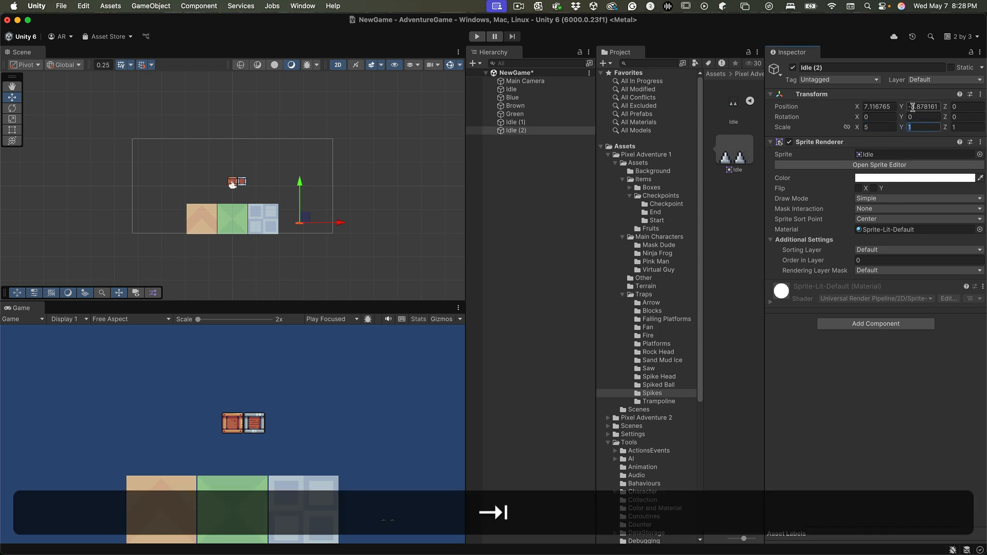
pyautogui.write('5')
pyautogui.press('Tab')
pyautogui.write('5')
pyautogui.press('Return')
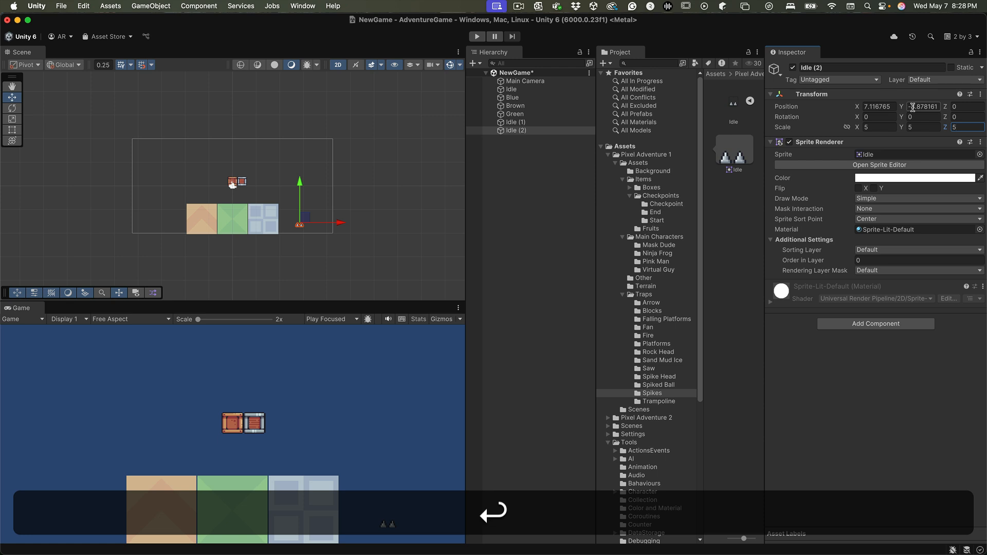
# - Add a Box Collider to the spike and snap it against the base of the blue block at X 5.25, Y -4.75
pyautogui.click(876, 328)
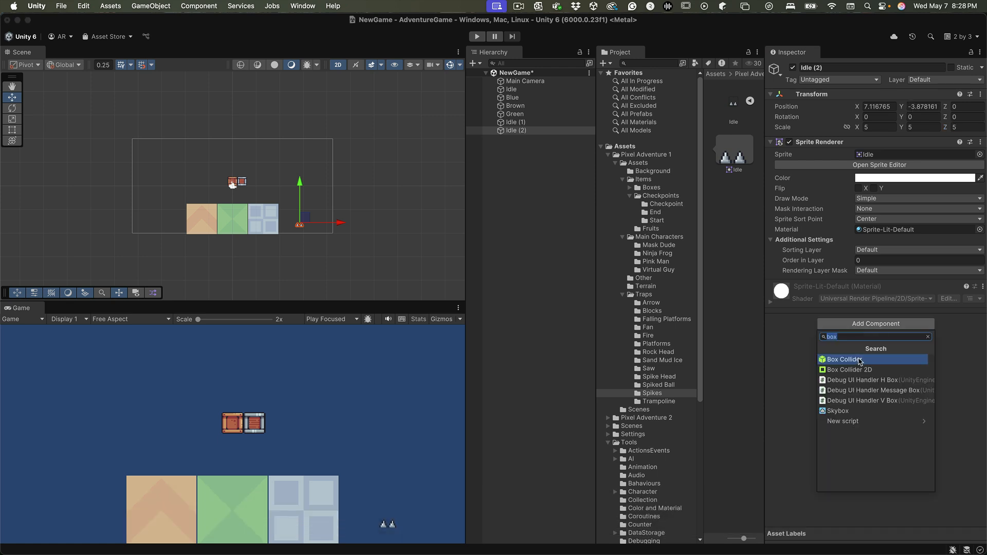
pyautogui.click(858, 360)
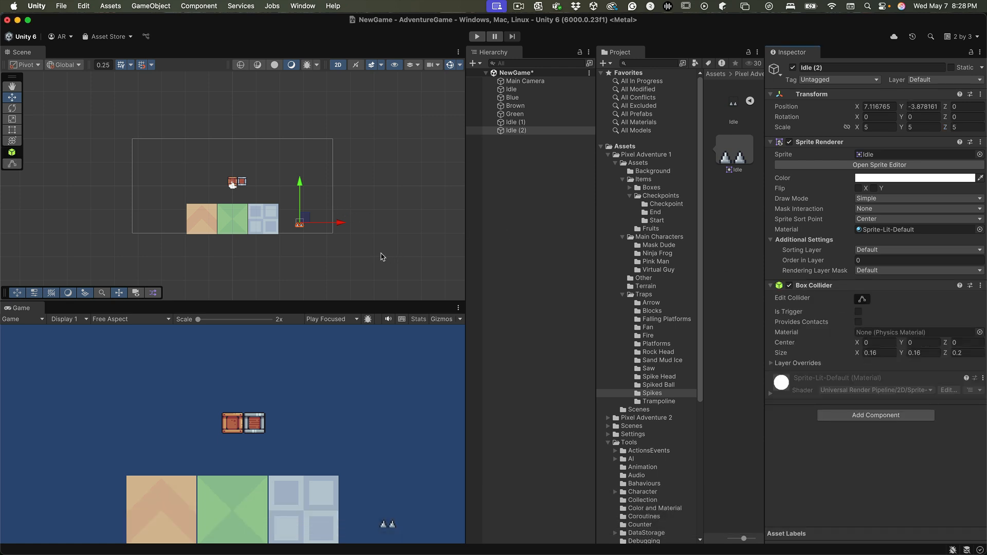
pyautogui.moveTo(343, 226); pyautogui.dragTo(327, 227)
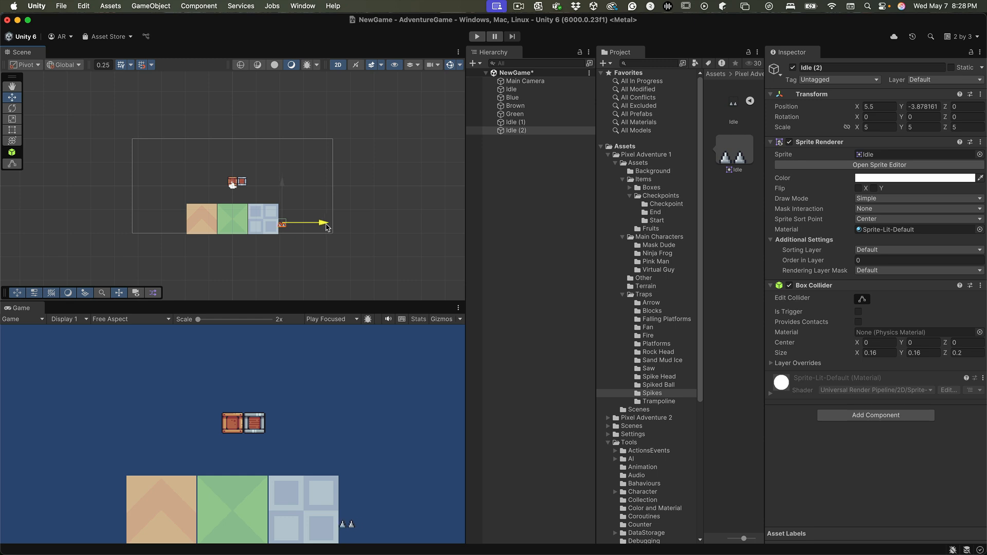
pyautogui.moveTo(283, 184); pyautogui.dragTo(284, 194)
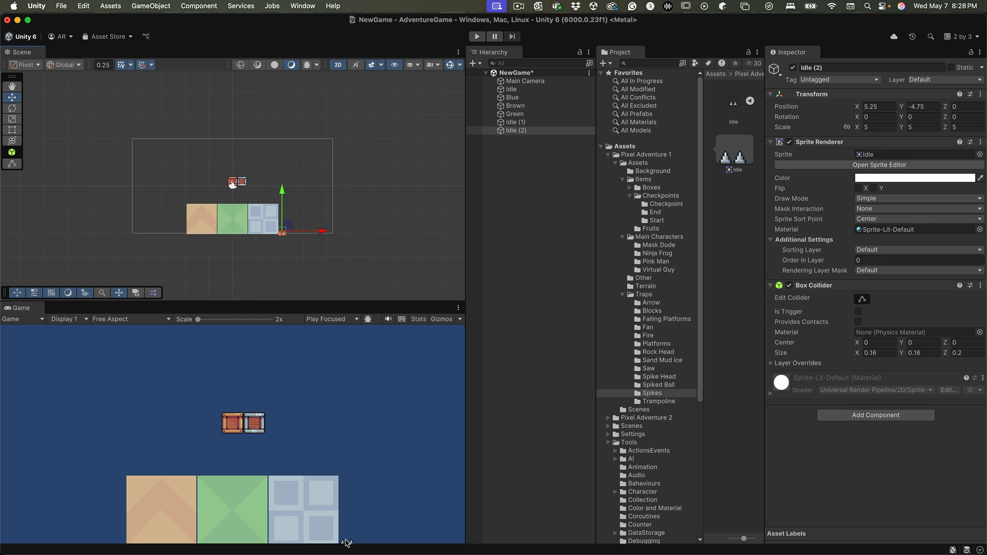
# - Rename the spike object as Spike (0)
pyautogui.click(531, 131)
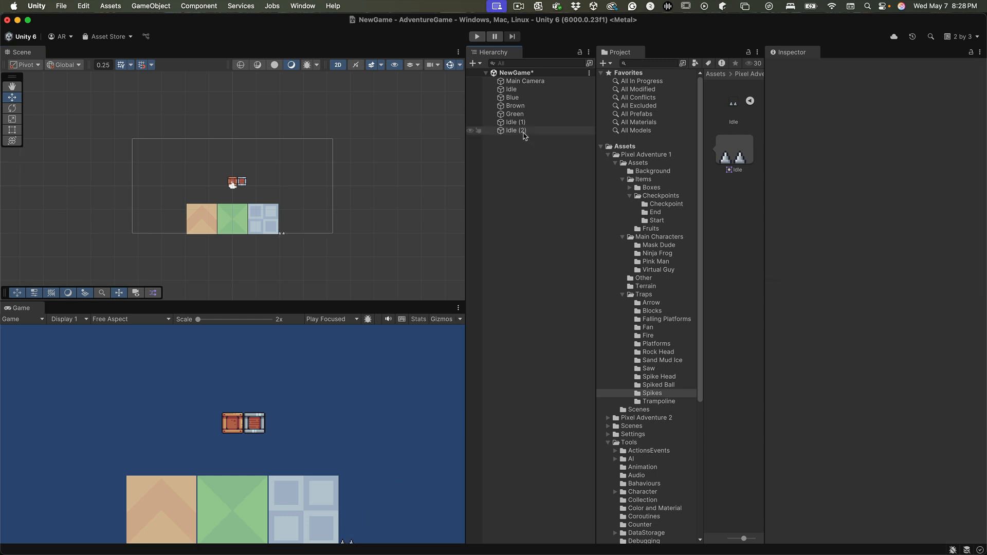
pyautogui.press('Return')
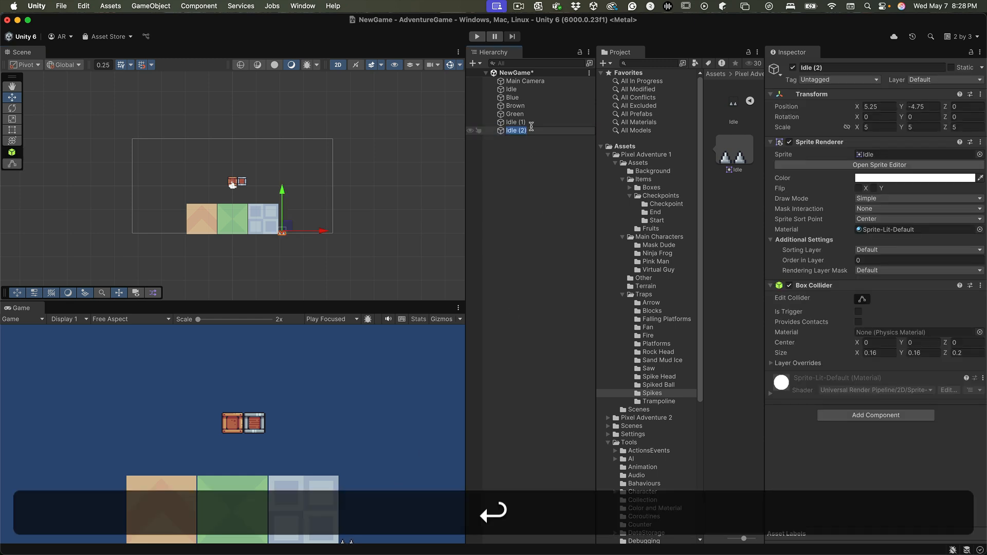
pyautogui.write('Spike (0')
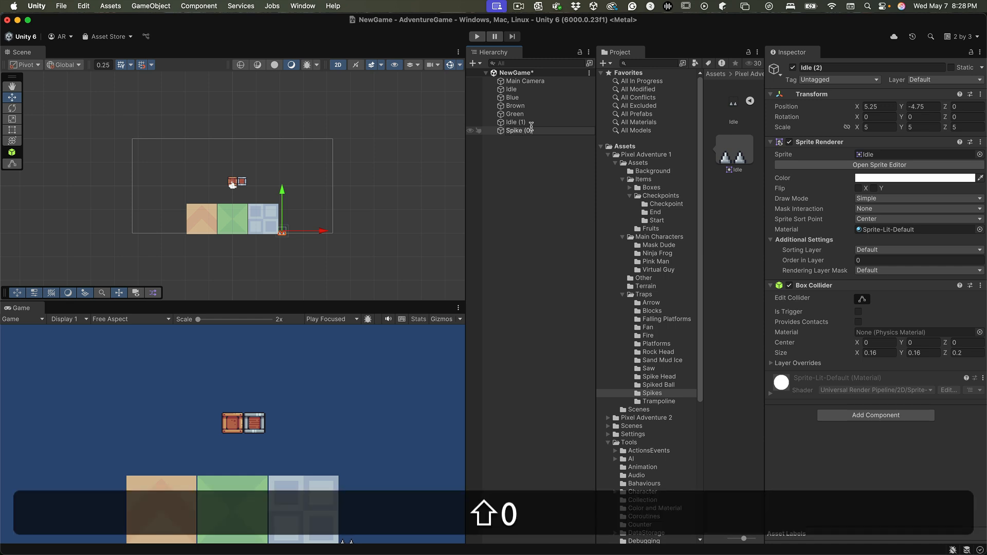
pyautogui.press('Return')
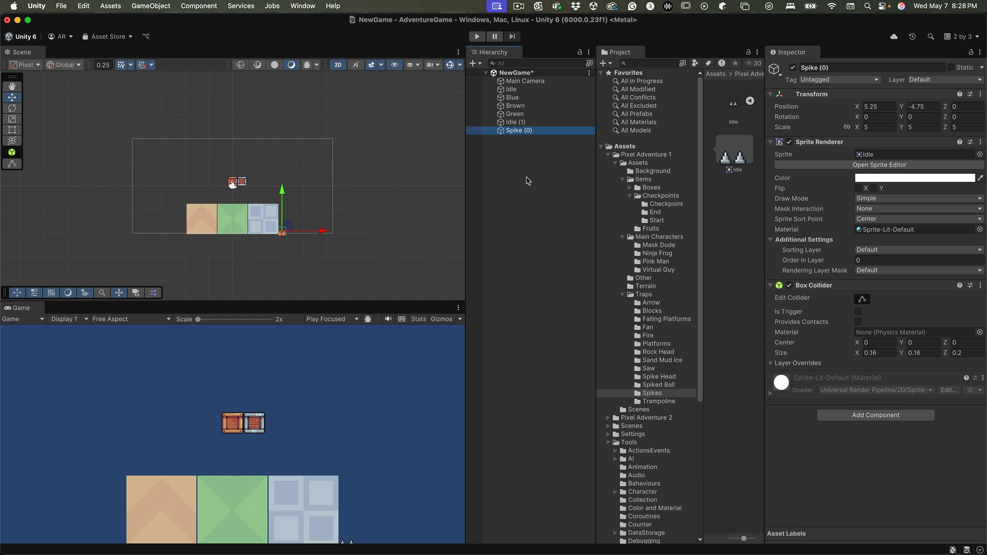
# - Duplicate Spike (0) five times and line the copies up side by side along X, with the last one at X 9
pyautogui.click(521, 142)
pyautogui.click(518, 131)
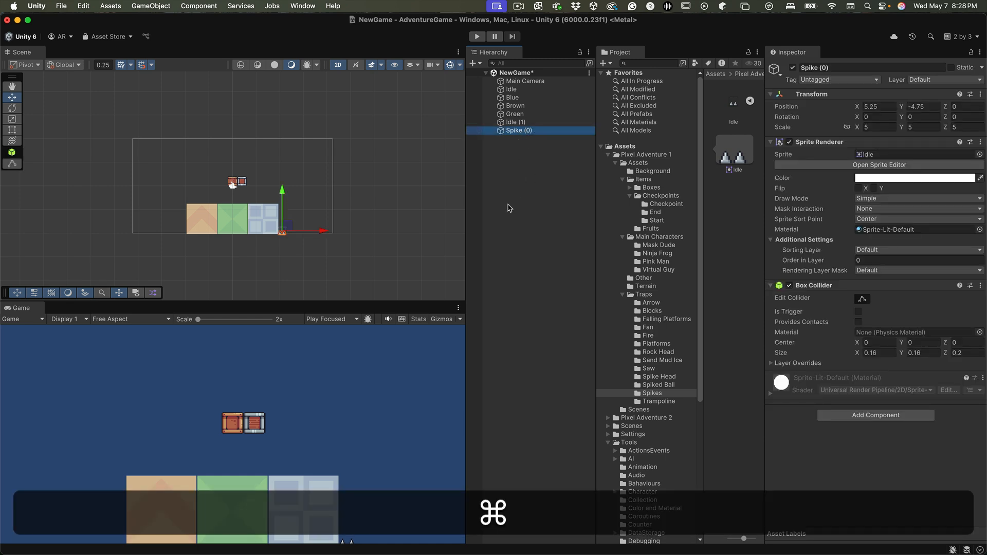
pyautogui.press('cmd+d')
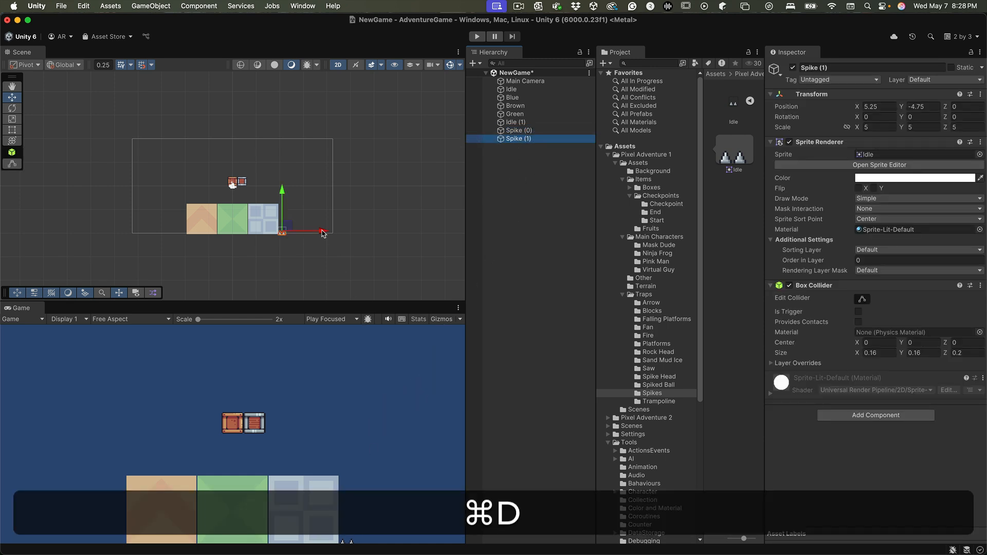
pyautogui.moveTo(323, 232); pyautogui.dragTo(360, 234)
pyautogui.press('cmd+d')
pyautogui.press('super+d')
pyautogui.press('super+d')
pyautogui.press('super+d')
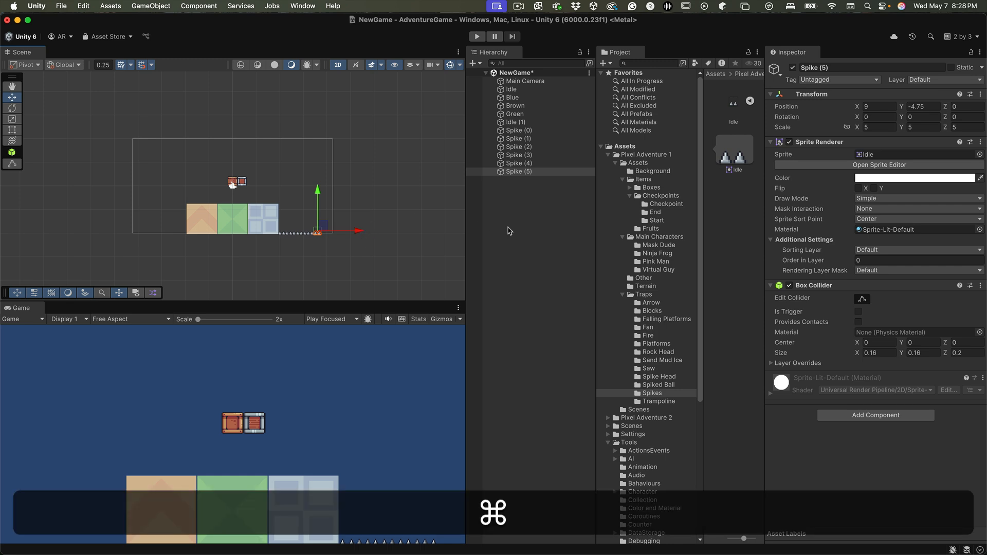
# - Create an empty game object at the scene root and name it Spikes
pyautogui.click(530, 213)
pyautogui.click(518, 133)
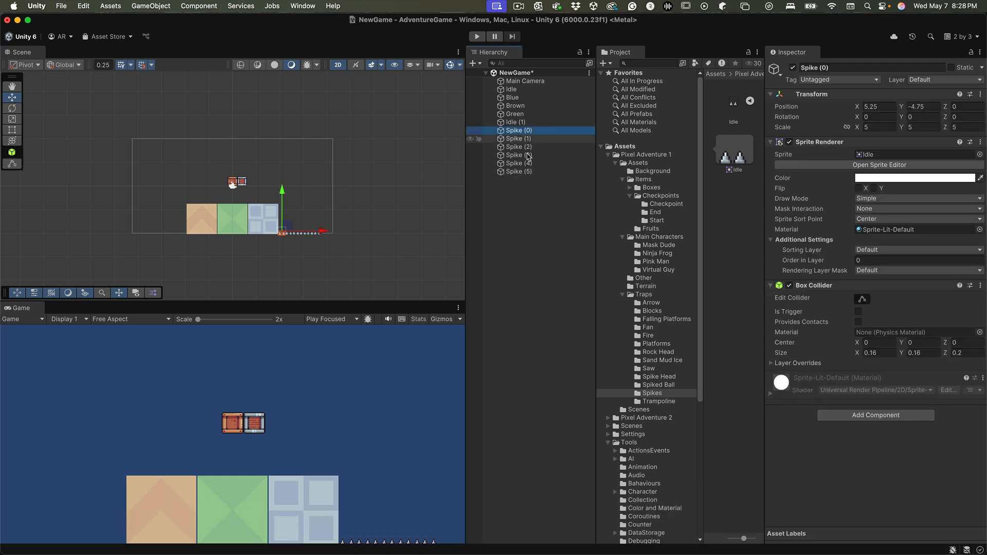
pyautogui.click(525, 197)
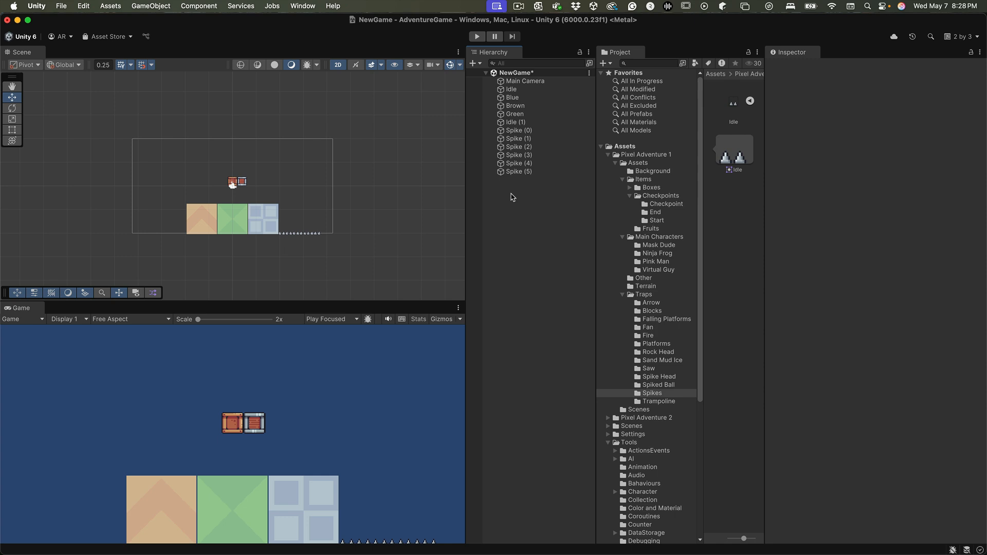
pyautogui.rightClick(512, 197)
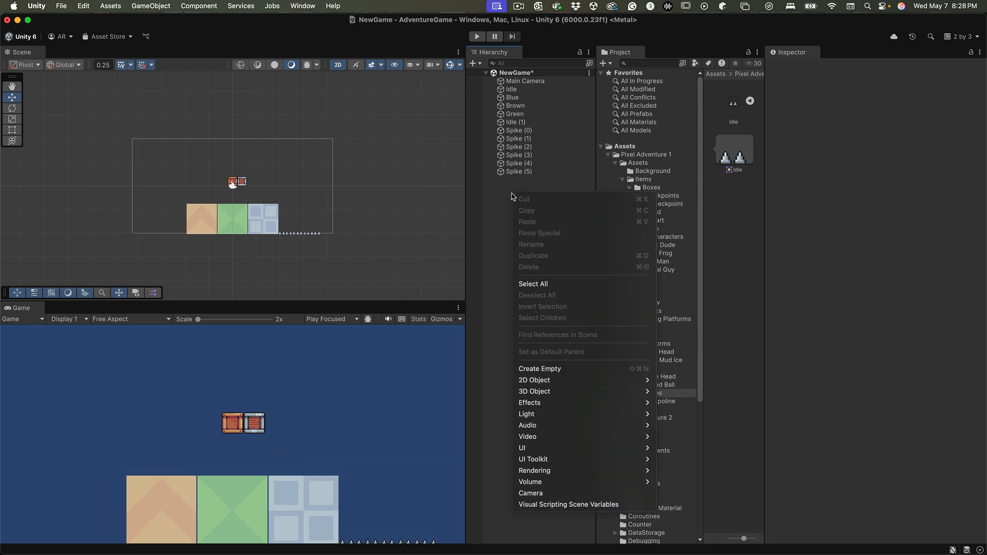
pyautogui.click(564, 373)
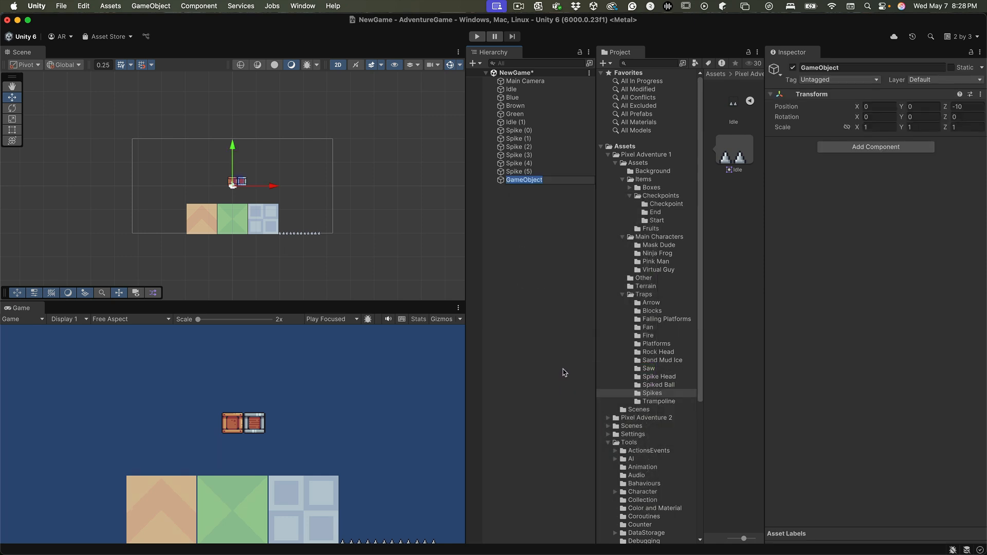
pyautogui.write('Sp')
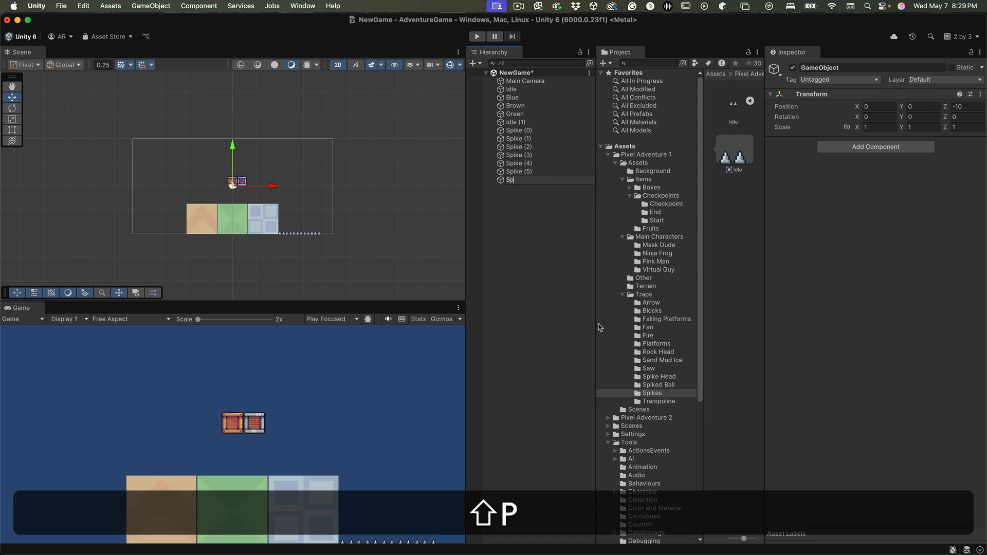
pyautogui.write('ikes')
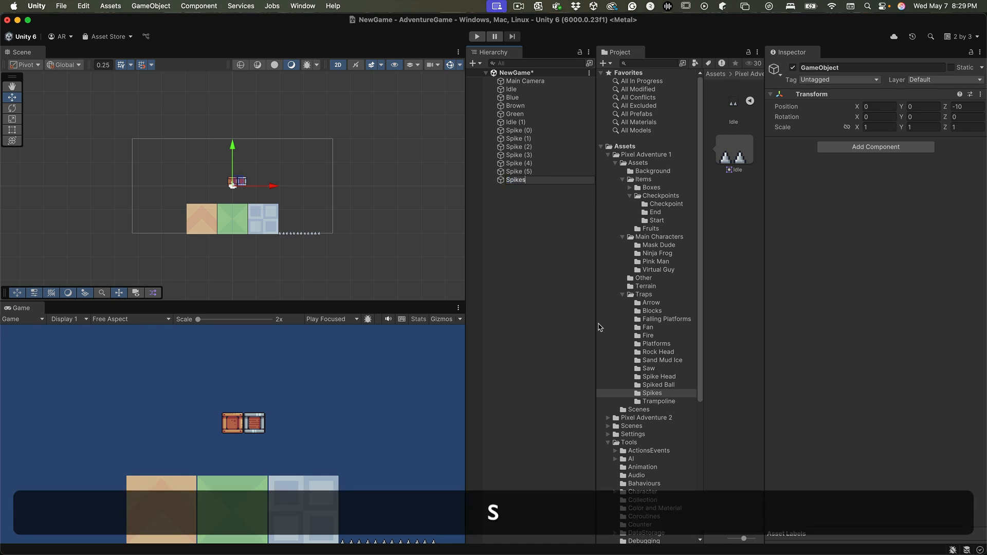
pyautogui.press('Return')
# - Parent Spike (0) through Spike (5) under the Spikes object
pyautogui.click(517, 130)
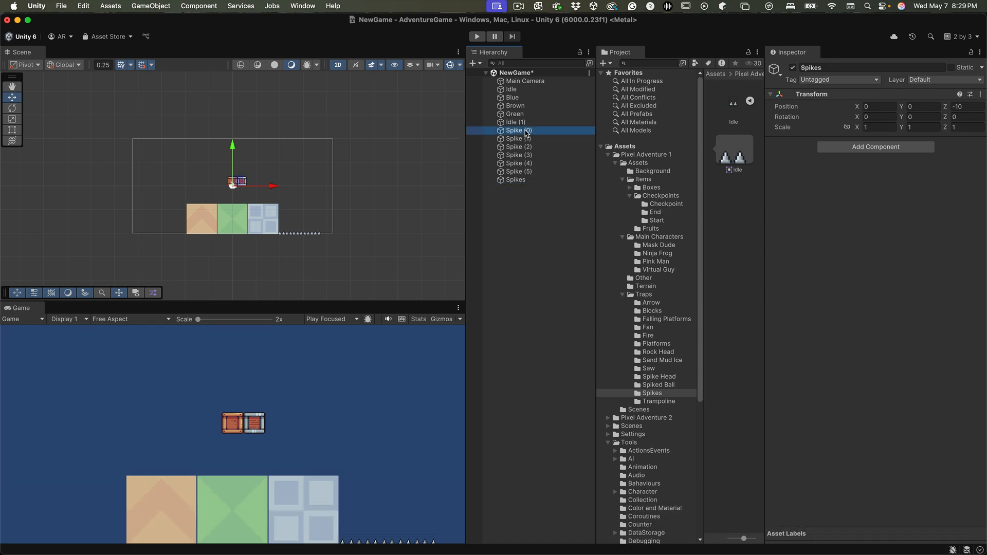
pyautogui.keyDown('shift'); pyautogui.click(527, 172); pyautogui.keyUp('shift')
pyautogui.moveTo(524, 134); pyautogui.dragTo(519, 180)
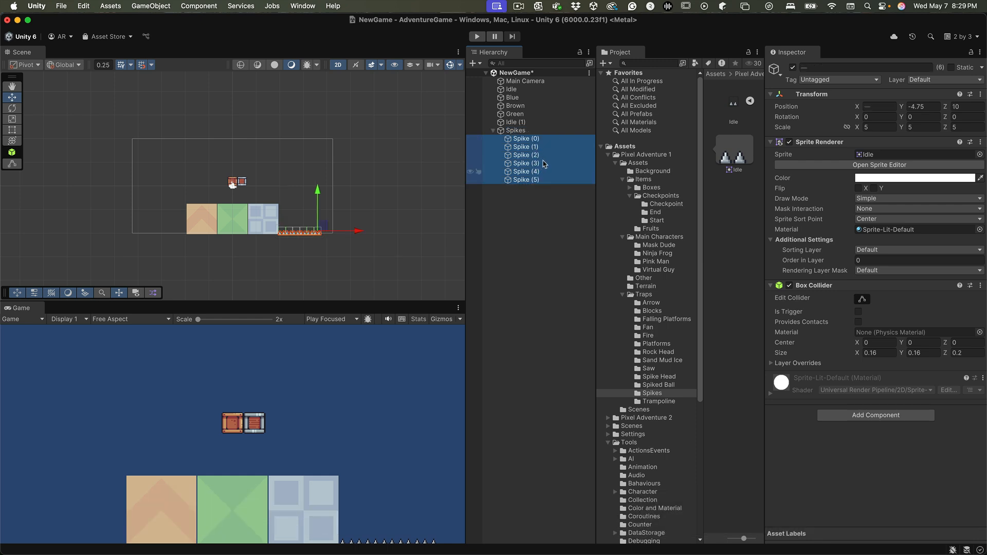
# - Duplicate the Spikes group, move the copy to X -14.25 on the other side of the blocks, and collapse the original group
pyautogui.click(516, 130)
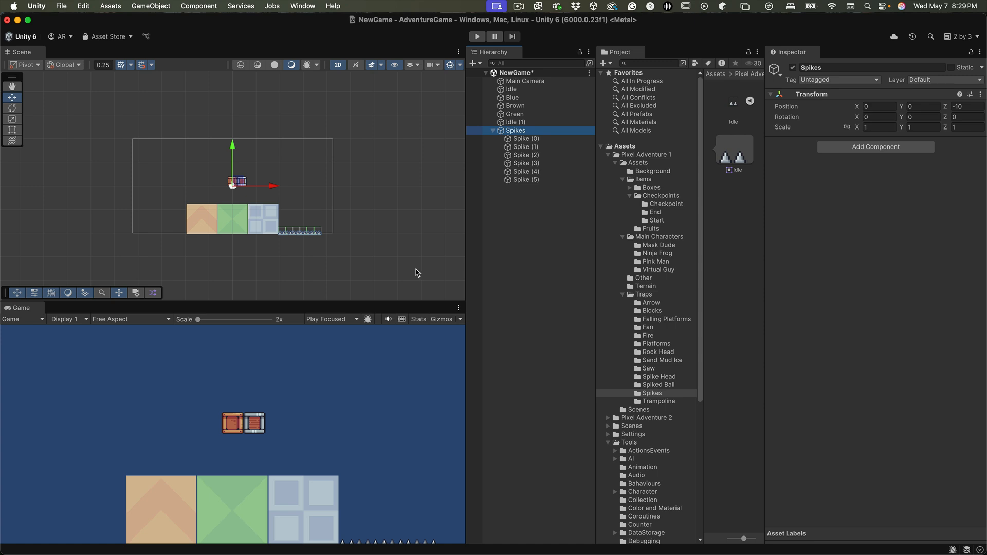
pyautogui.press('super+d')
pyautogui.moveTo(271, 189); pyautogui.dragTo(137, 205)
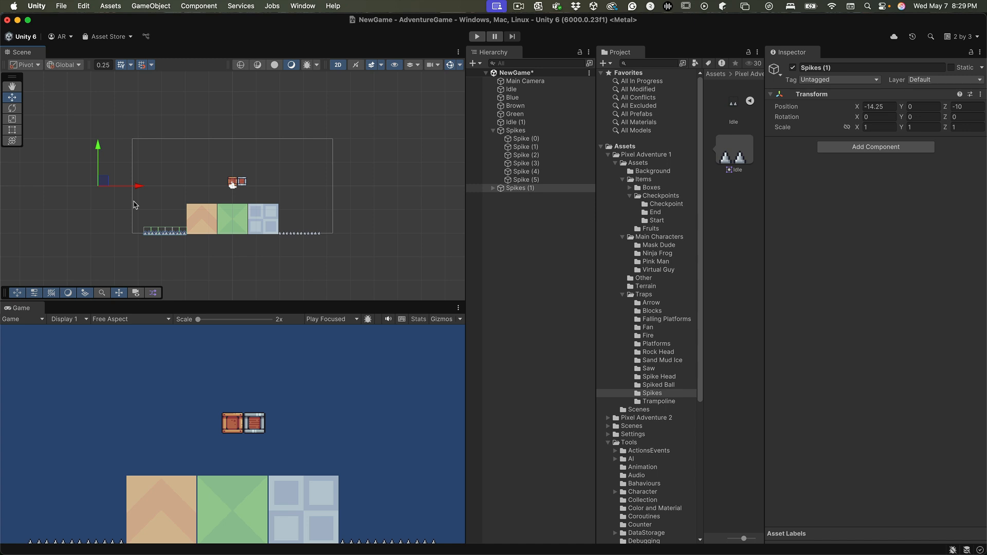
pyautogui.click(546, 240)
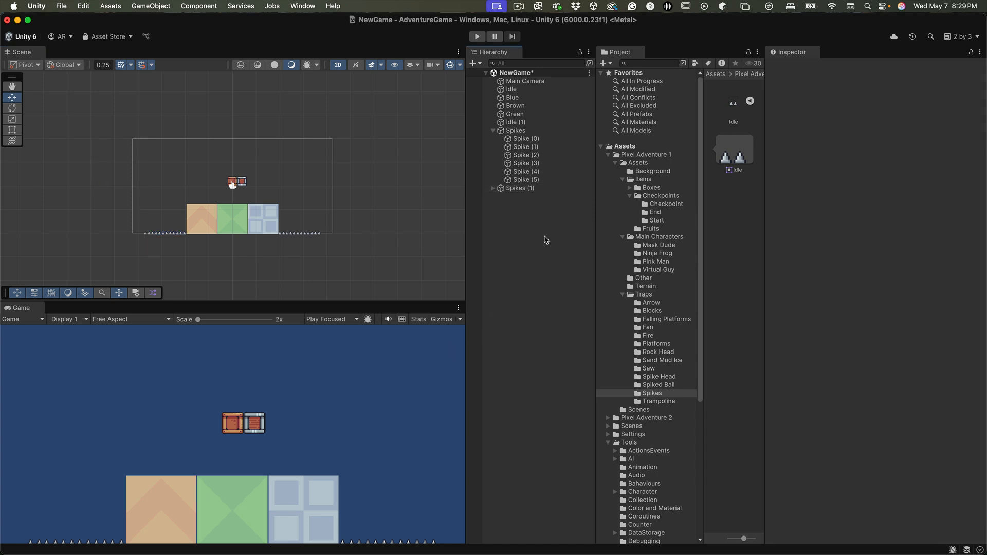
pyautogui.click(493, 130)
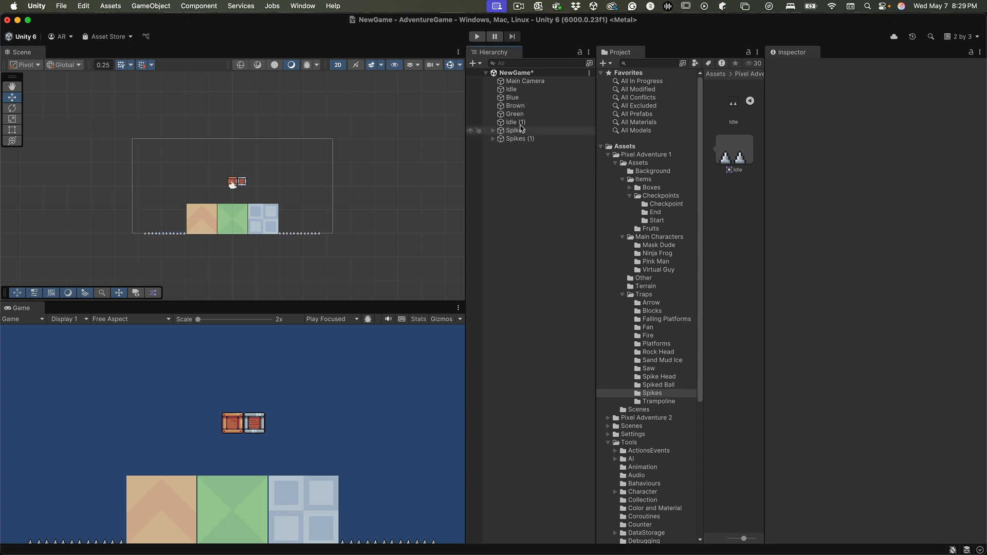
# - Rename the first crate, Idle, as Box (0)
pyautogui.click(516, 123)
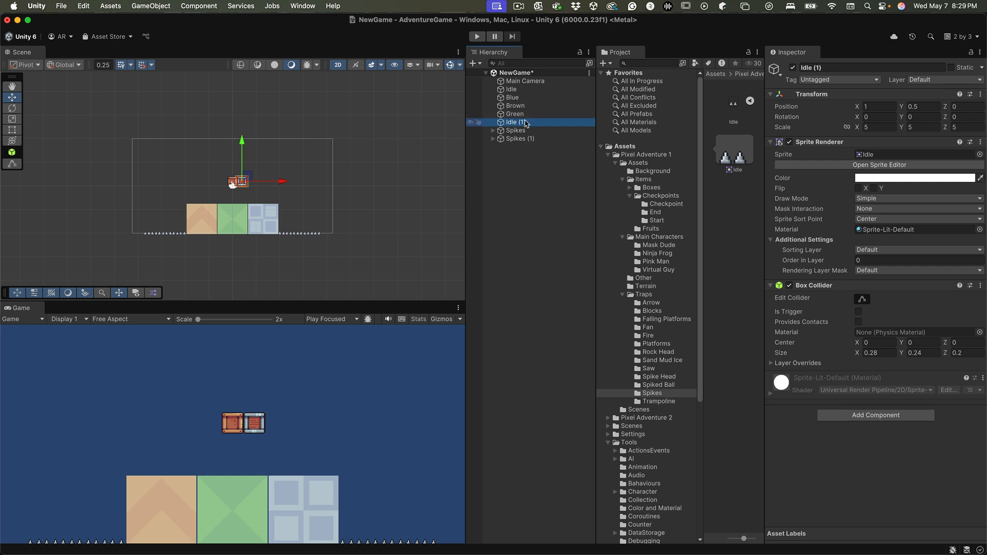
pyautogui.click(516, 90)
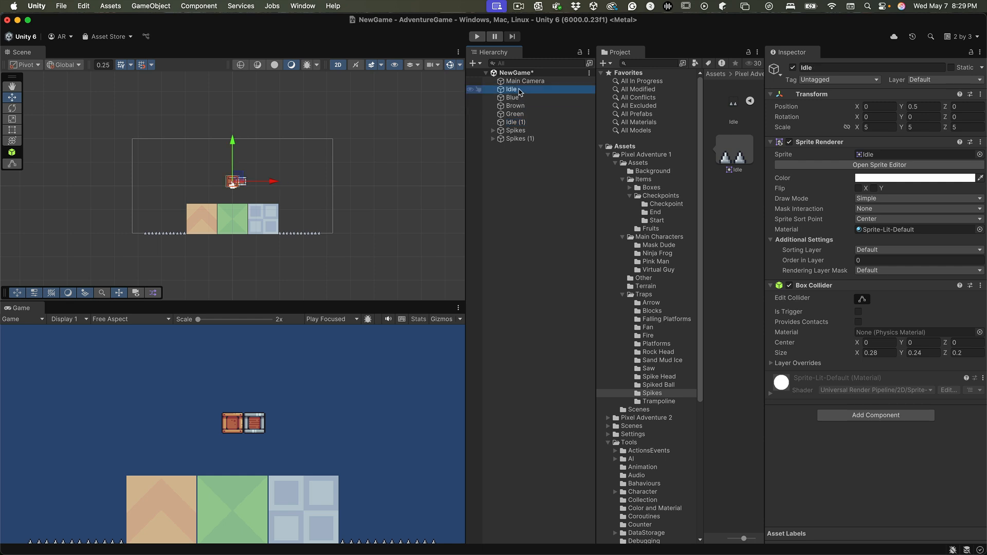
pyautogui.press('Return')
pyautogui.write('Box ')
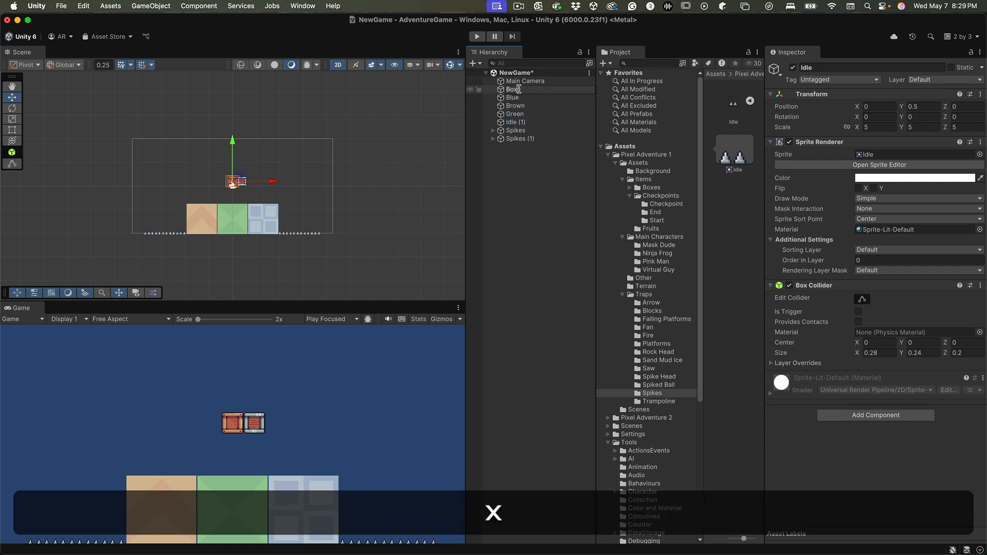
pyautogui.write('(')
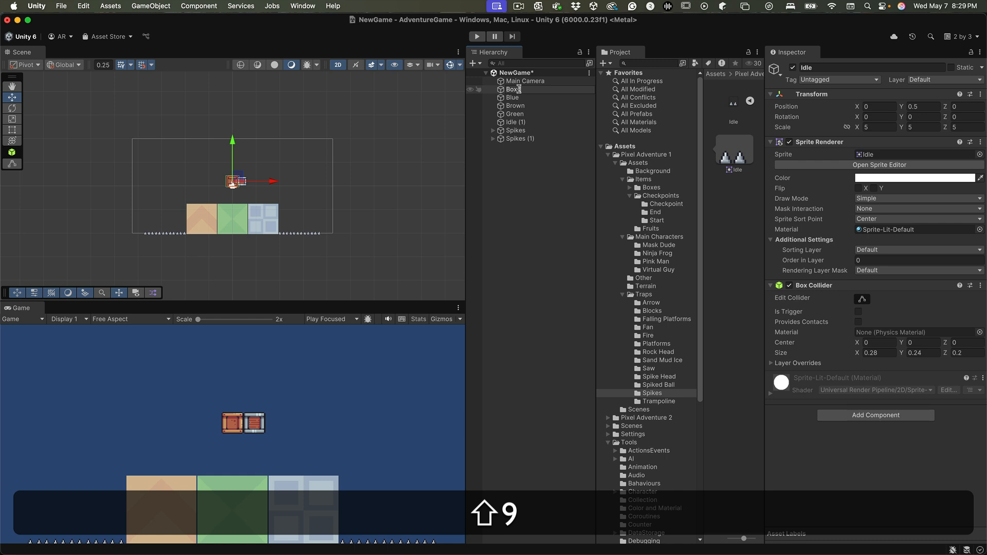
pyautogui.write('0)')
pyautogui.hotkey('shift', 'Return')
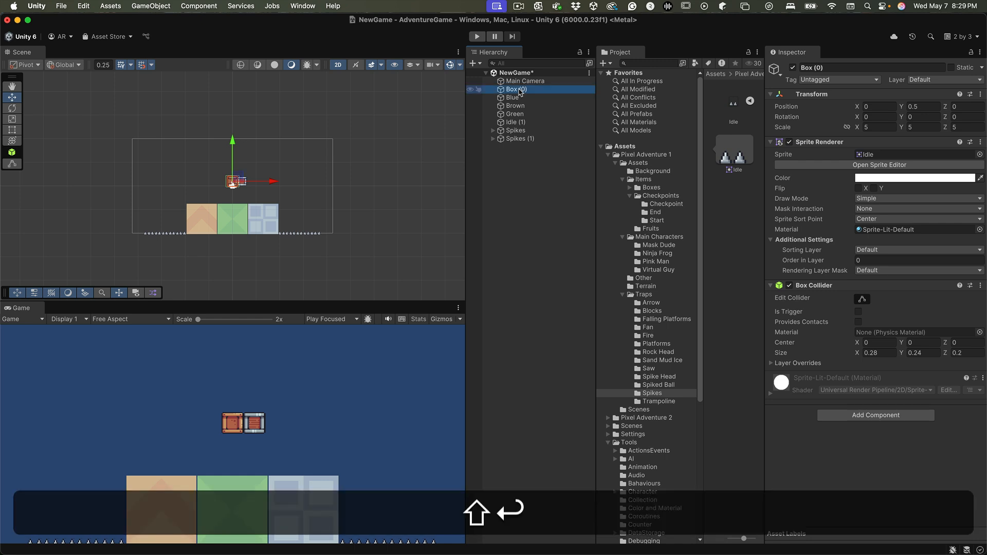
pyautogui.press('Return')
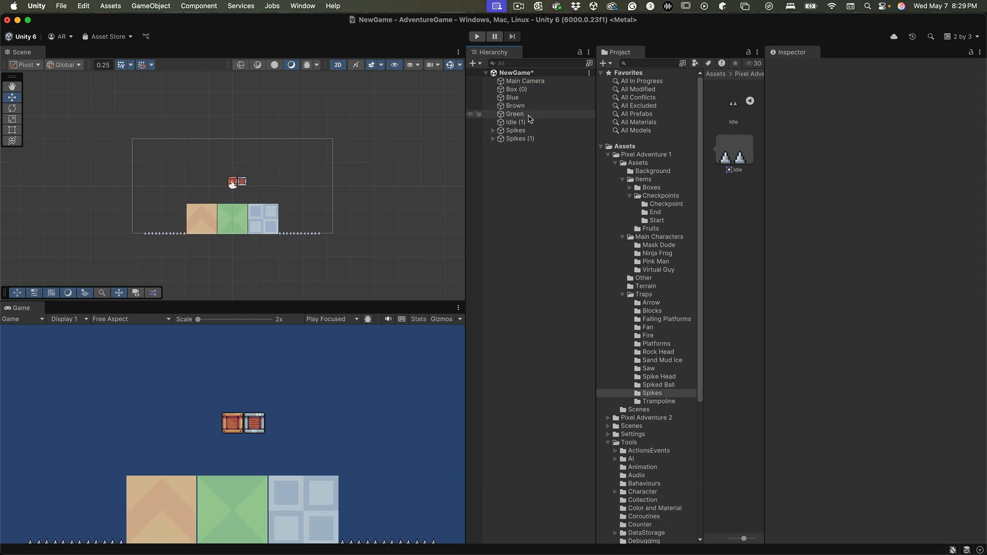
# - Rename the second crate, Idle (1), as Box (1)
pyautogui.click(521, 123)
pyautogui.press('Return')
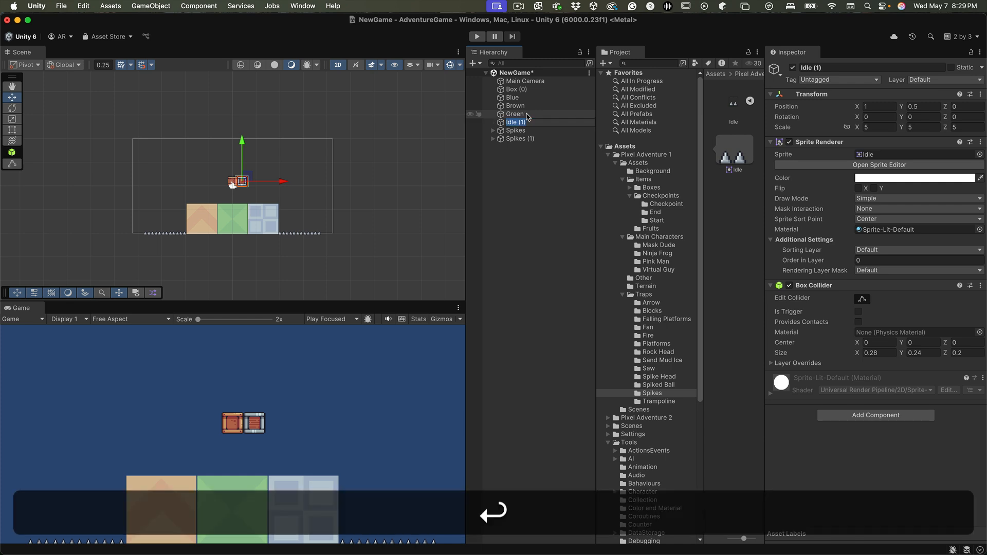
pyautogui.write('Box (1)')
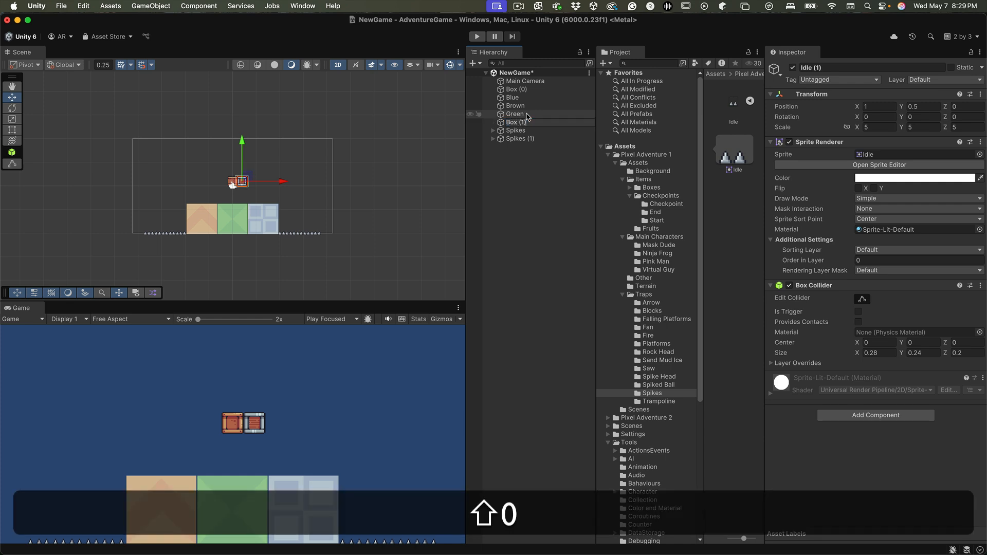
pyautogui.press('Return')
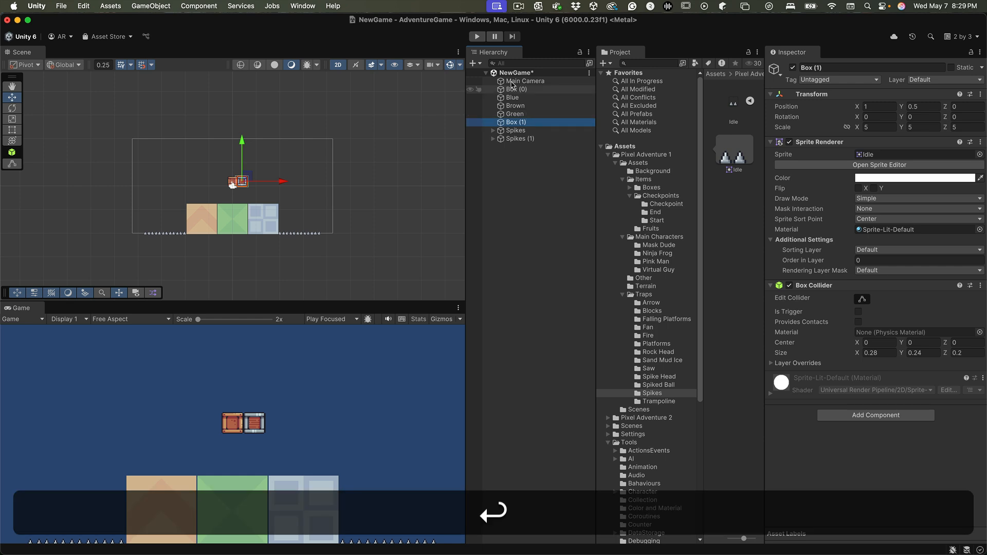
# - Create an empty game object at the scene root and name it Platform (0)
pyautogui.click(516, 170)
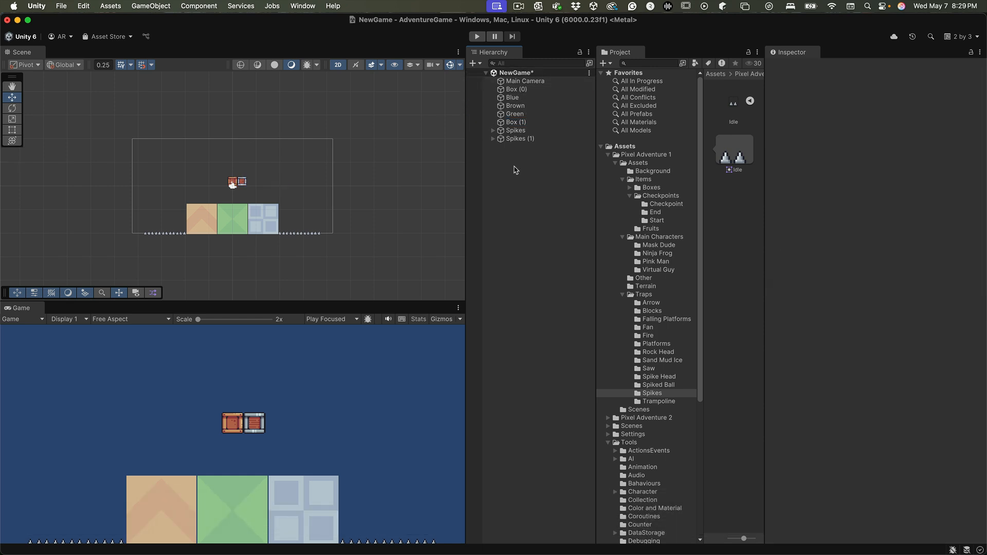
pyautogui.rightClick(516, 169)
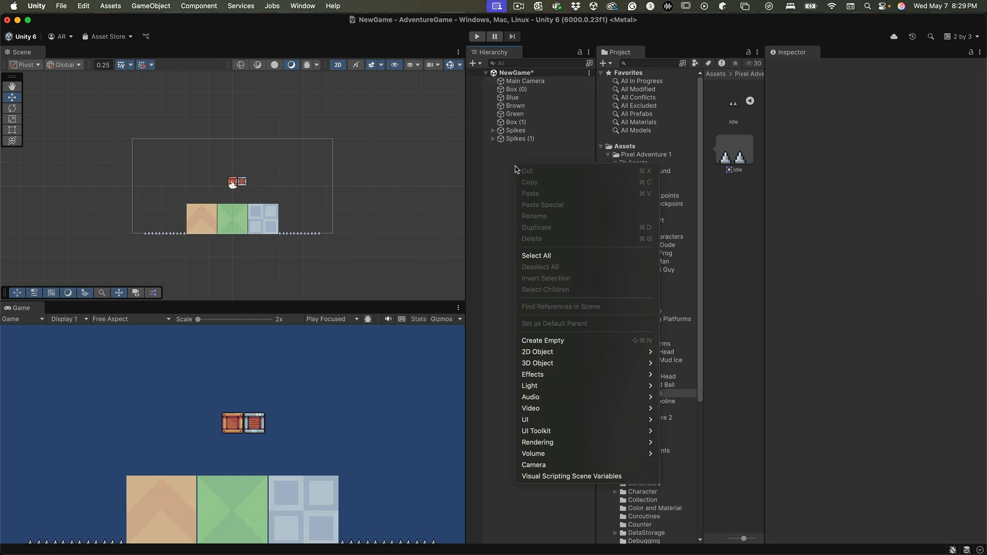
pyautogui.click(565, 341)
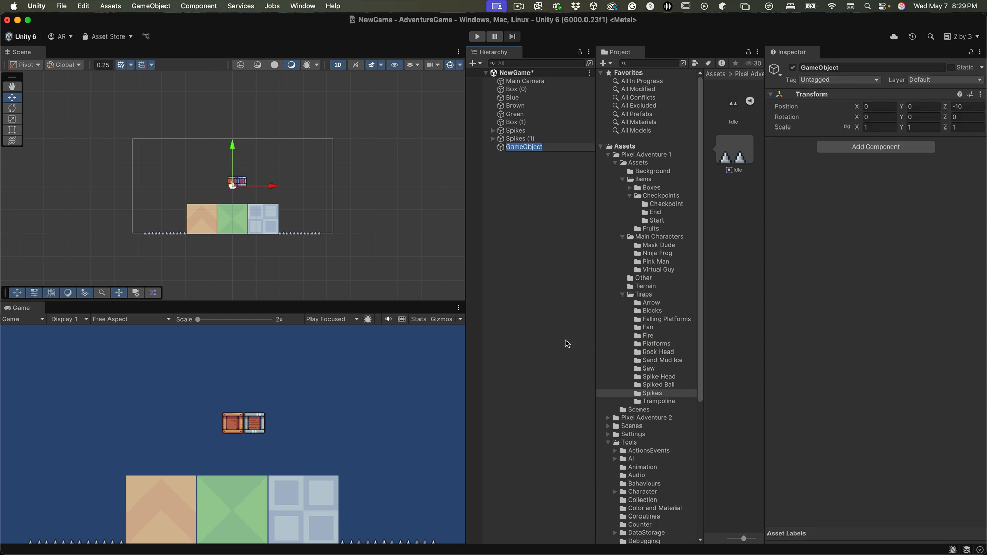
pyautogui.write('B')
pyautogui.press('BackSpace')
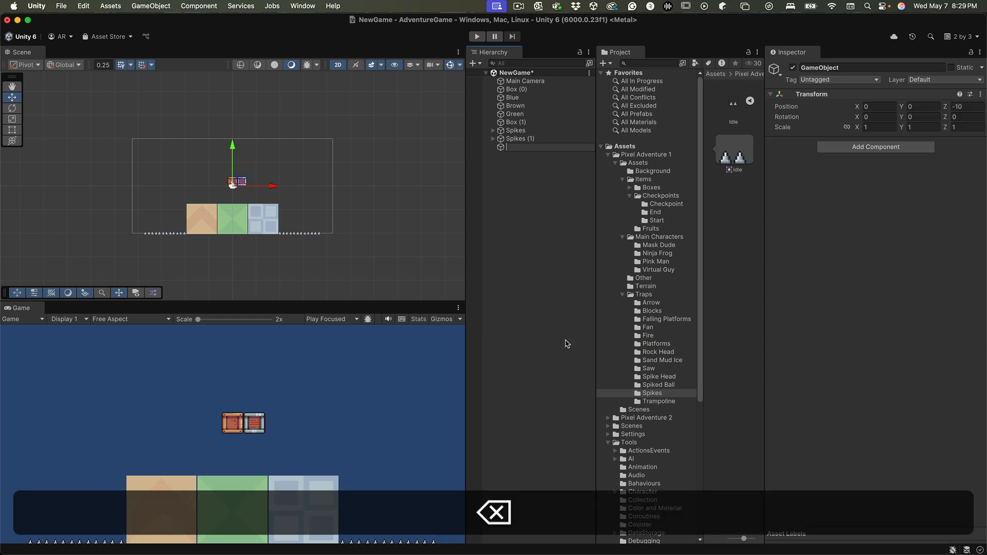
pyautogui.write('Plat')
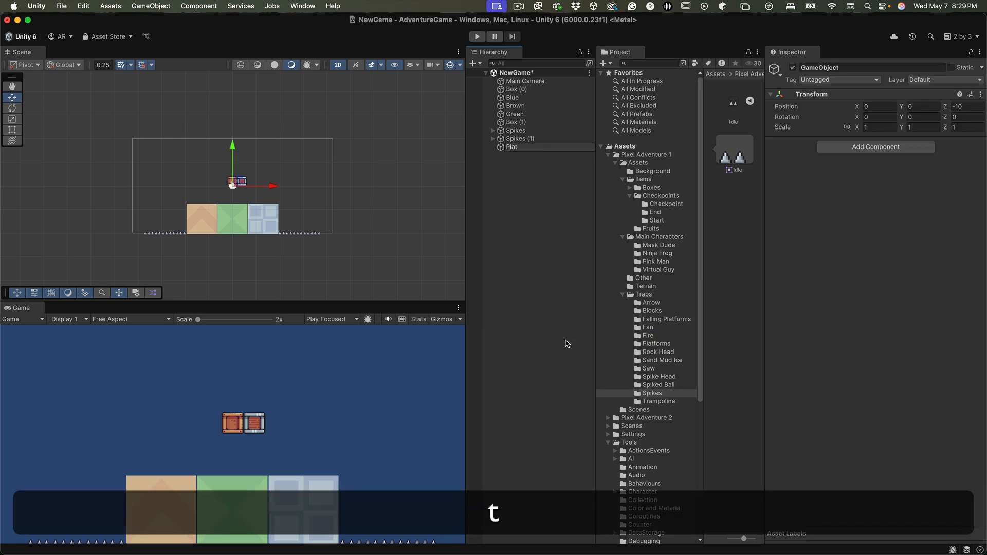
pyautogui.write('form (0)')
pyautogui.hotkey('shift', 'Return')
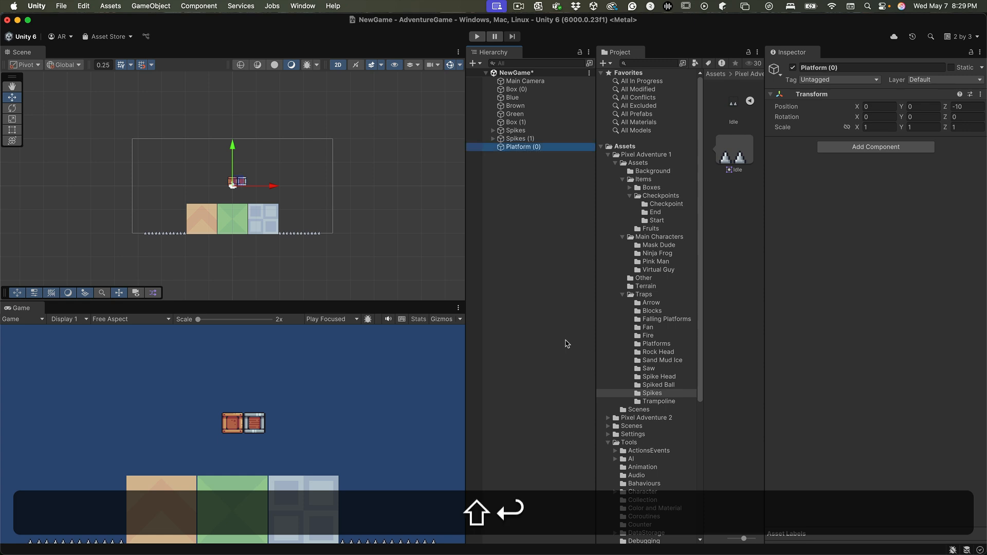
# - Parent Box (0) and Box (1) under the Platform (0) object
pyautogui.click(518, 89)
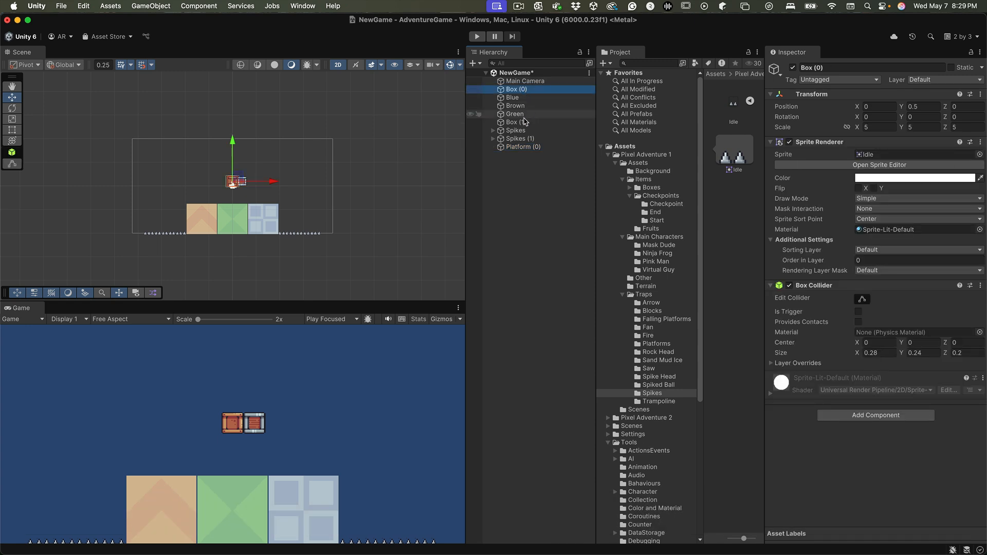
pyautogui.keyDown('super'); pyautogui.click(526, 123); pyautogui.keyUp('super')
pyautogui.moveTo(527, 125); pyautogui.dragTo(530, 148)
pyautogui.click(526, 163)
# - Duplicate Box (1) within Platform (0) and move the copy to X -1, on the other side of Box (0)
pyautogui.click(527, 138)
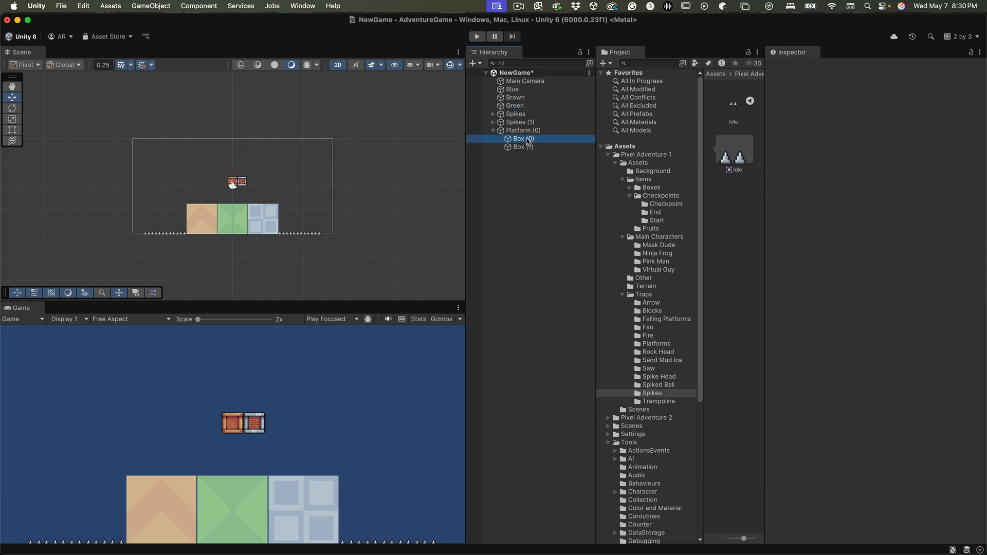
pyautogui.click(526, 147)
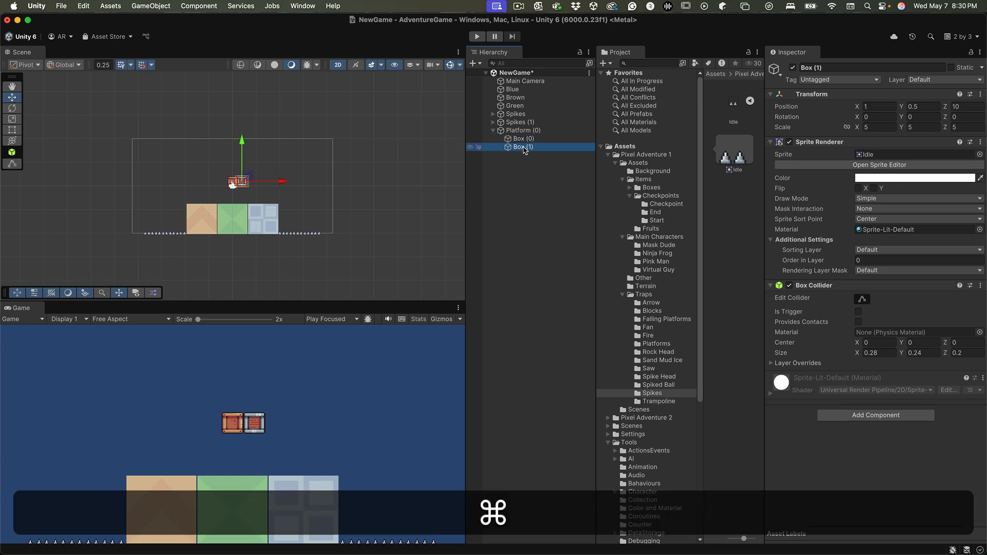
pyautogui.press('super+d')
pyautogui.moveTo(278, 184); pyautogui.dragTo(261, 194)
pyautogui.press('alt')
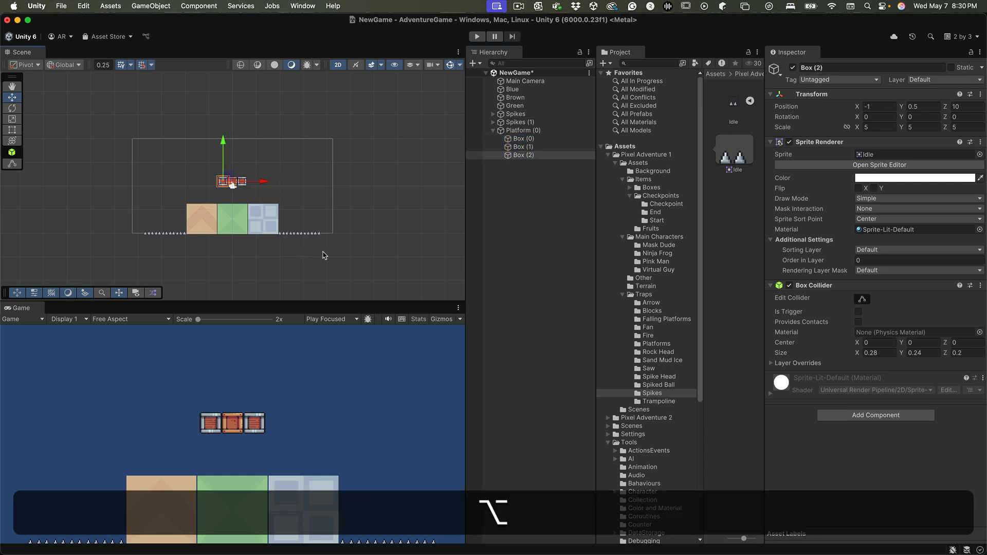
# - Examine the Platform (0) group up close and against the blocks, spikes and camera frame
pyautogui.click(519, 132)
pyautogui.doubleClick(520, 131)
pyautogui.press('alt')
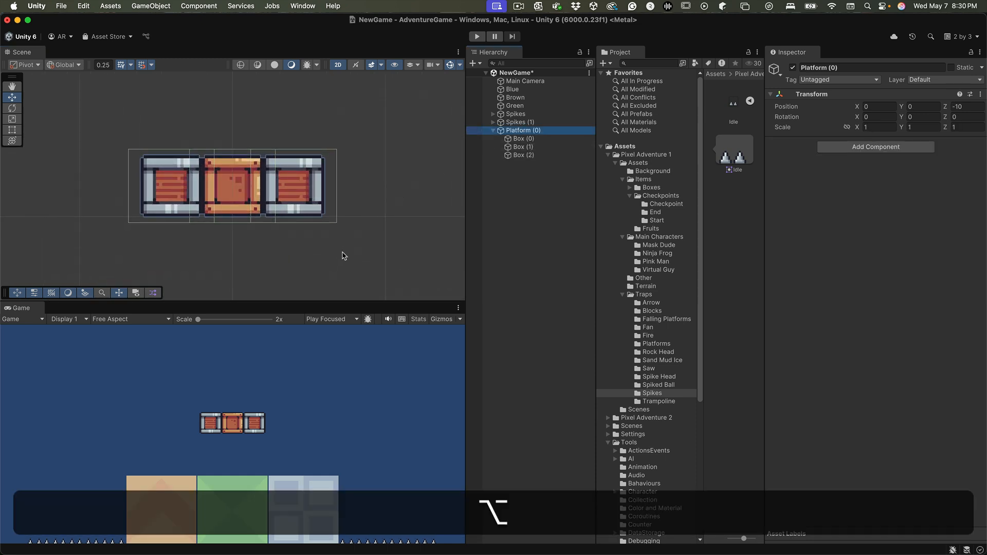
pyautogui.keyDown('alt'); pyautogui.click(344, 254); pyautogui.keyUp('alt')
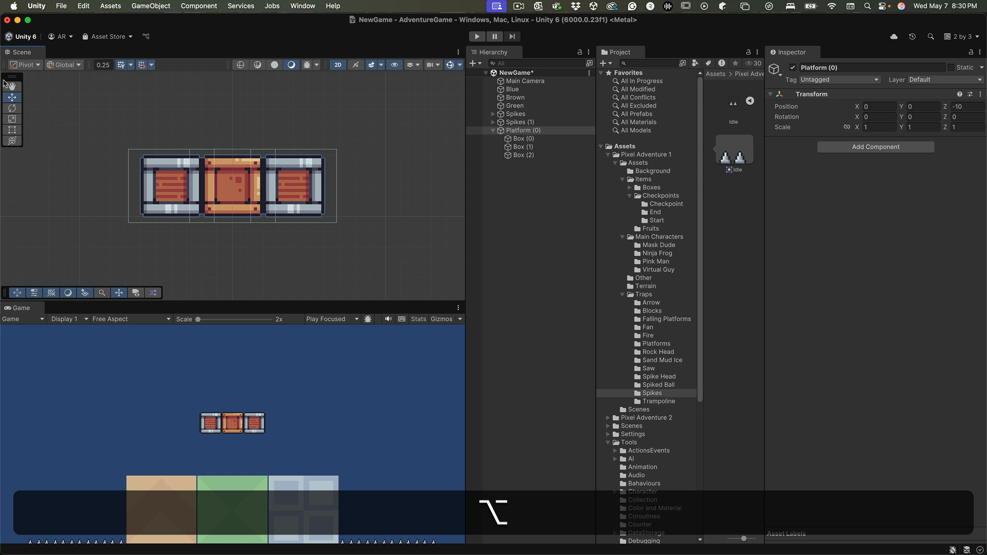
pyautogui.keyDown('alt'); pyautogui.moveTo(394, 269); pyautogui.dragTo(28, 278, button='right'); pyautogui.keyUp('alt')
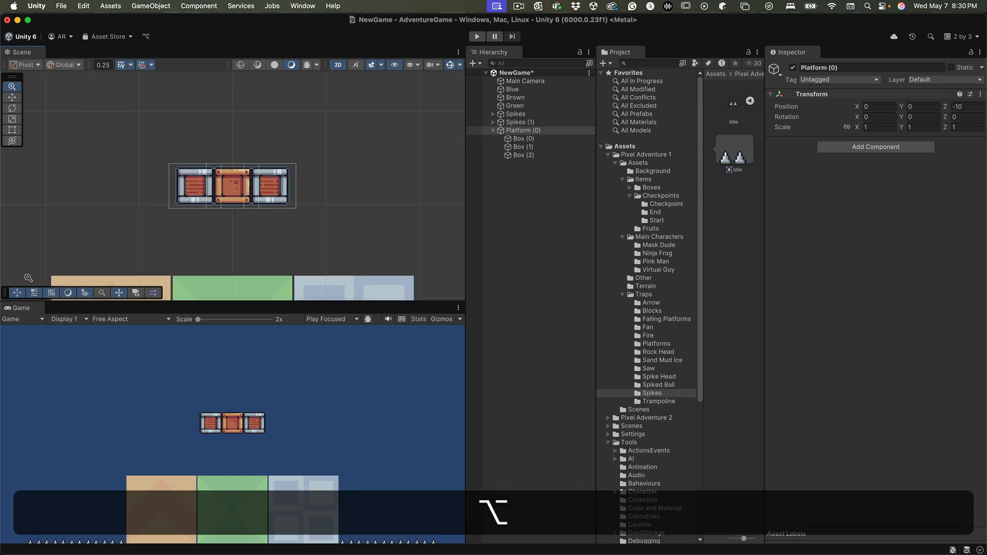
pyautogui.keyDown('alt'); pyautogui.moveTo(294, 255); pyautogui.dragTo(214, 247, button='right'); pyautogui.keyUp('alt')
pyautogui.keyDown('alt'); pyautogui.moveTo(299, 236); pyautogui.dragTo(256, 230, button='right'); pyautogui.keyUp('alt')
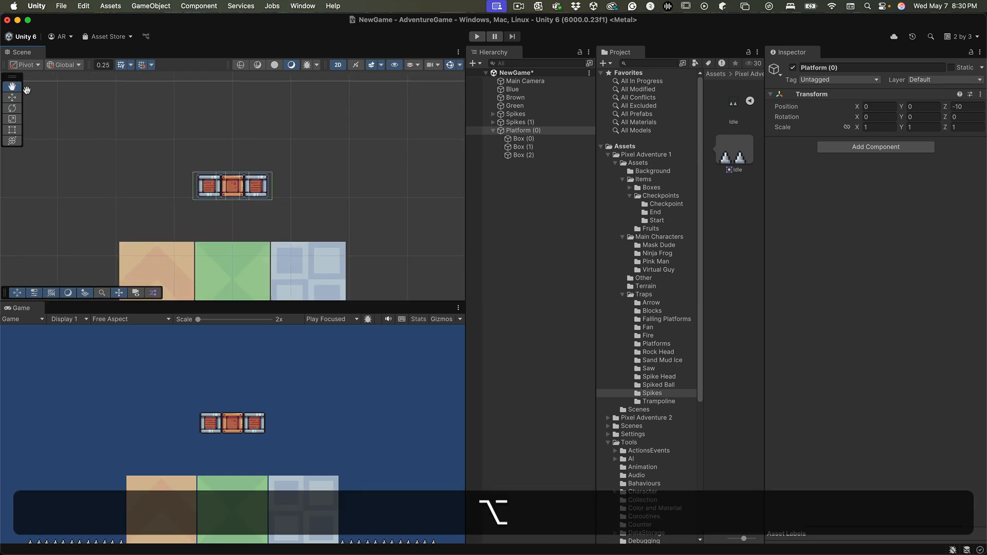
pyautogui.keyDown('alt'); pyautogui.moveTo(323, 216); pyautogui.dragTo(165, 234, button='right'); pyautogui.keyUp('alt')
pyautogui.keyDown('alt'); pyautogui.moveTo(331, 192); pyautogui.dragTo(332, 181); pyautogui.keyUp('alt')
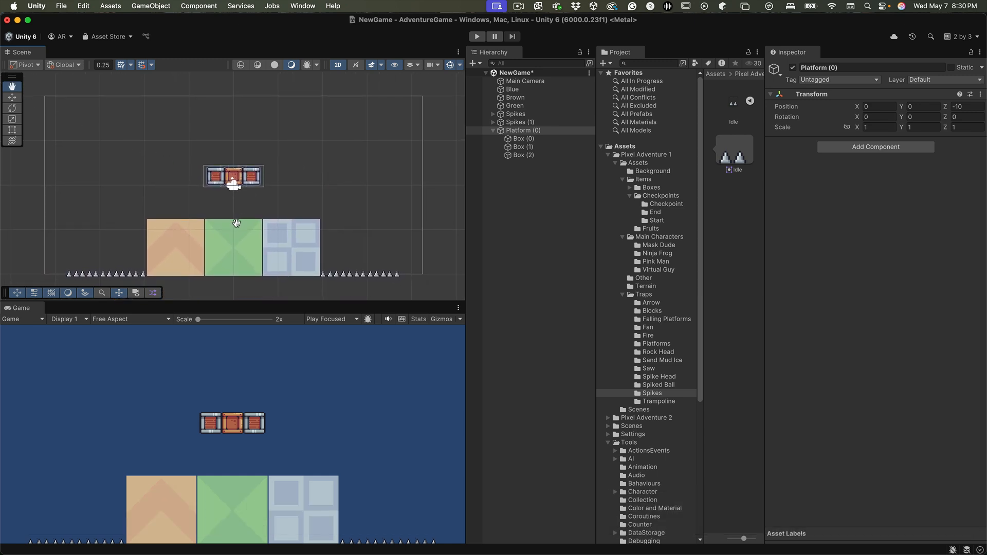
pyautogui.press('q')
pyautogui.press('w')
pyautogui.press('q')
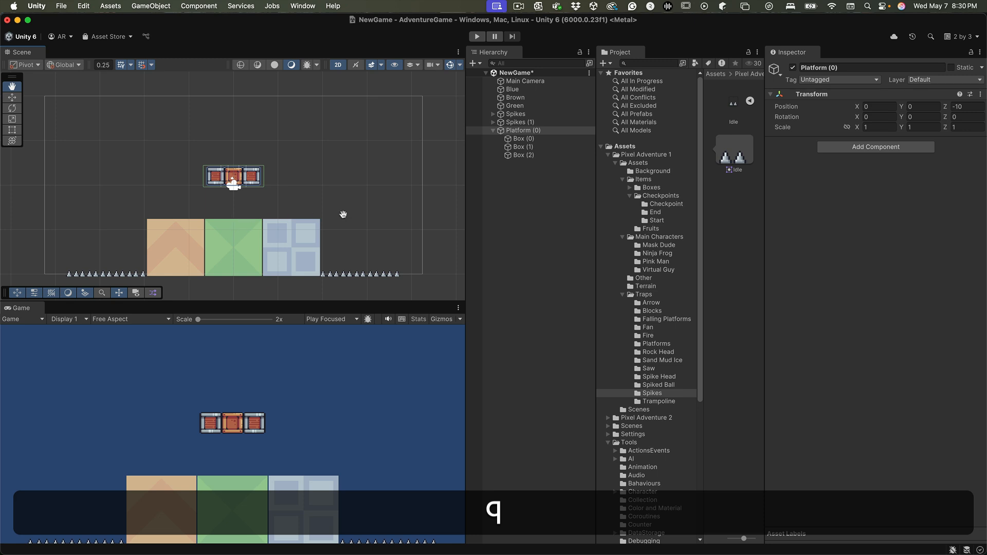
# - Duplicate the Platform (0) group and move the copy to X 5.25, Y 1.75
pyautogui.click(535, 212)
pyautogui.click(528, 131)
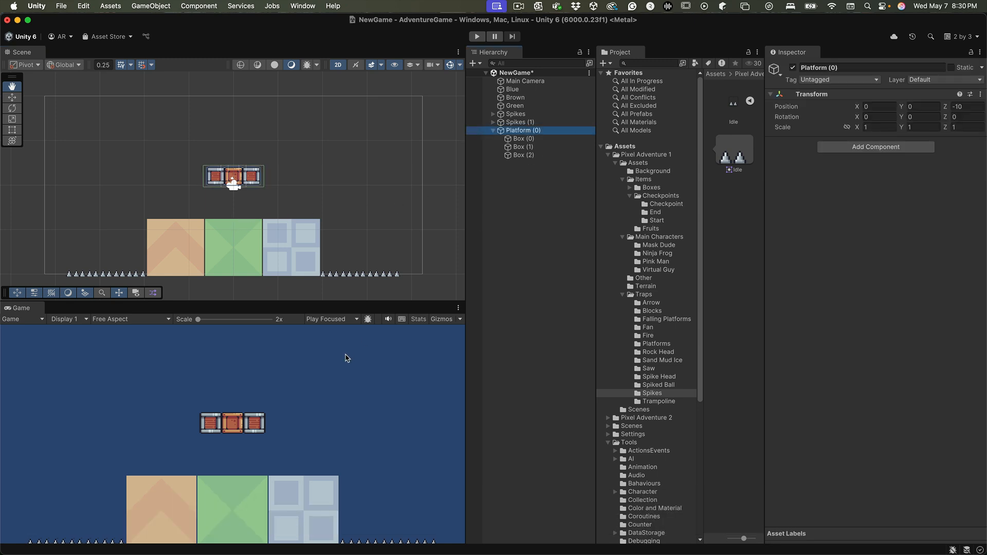
pyautogui.press('super+d')
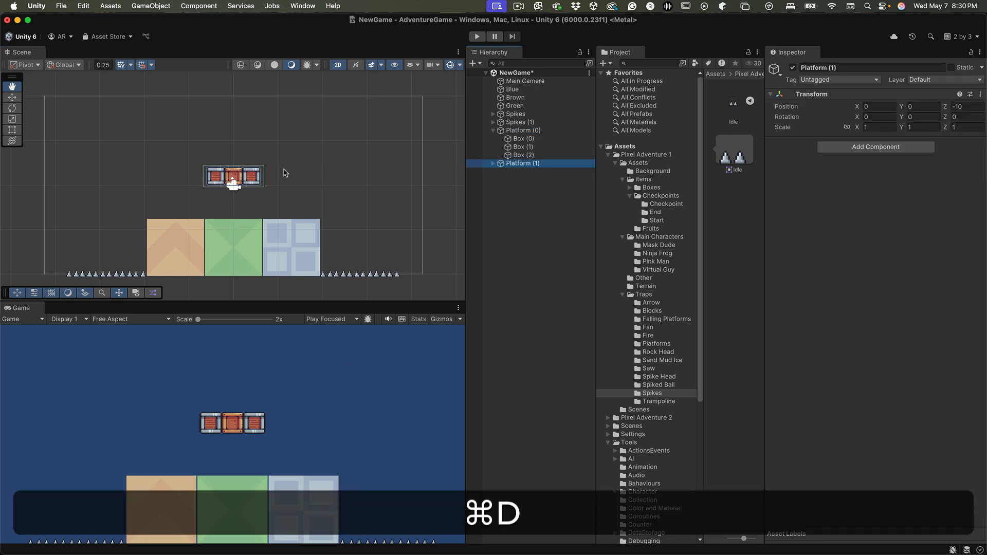
pyautogui.press('w')
pyautogui.moveTo(275, 189); pyautogui.dragTo(368, 191)
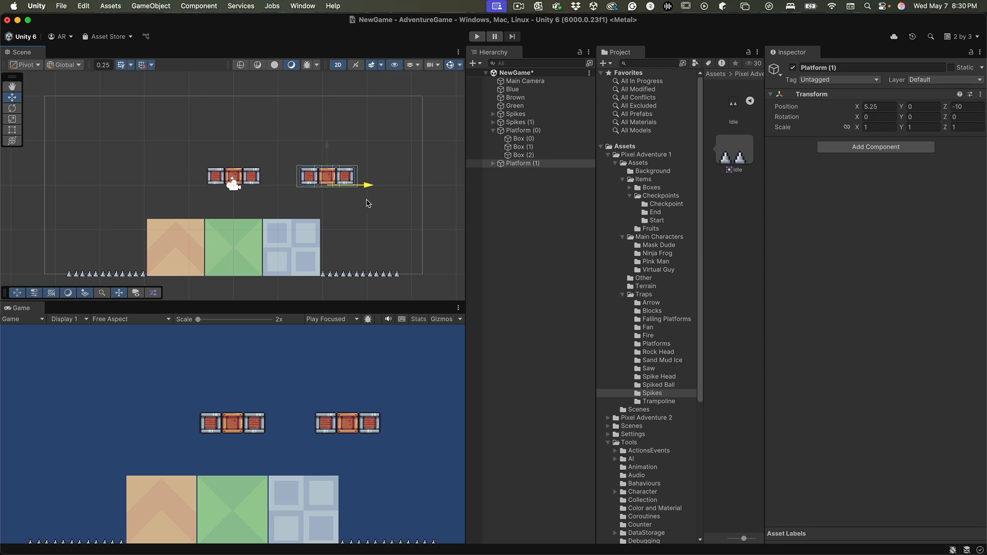
pyautogui.moveTo(328, 144); pyautogui.dragTo(329, 110)
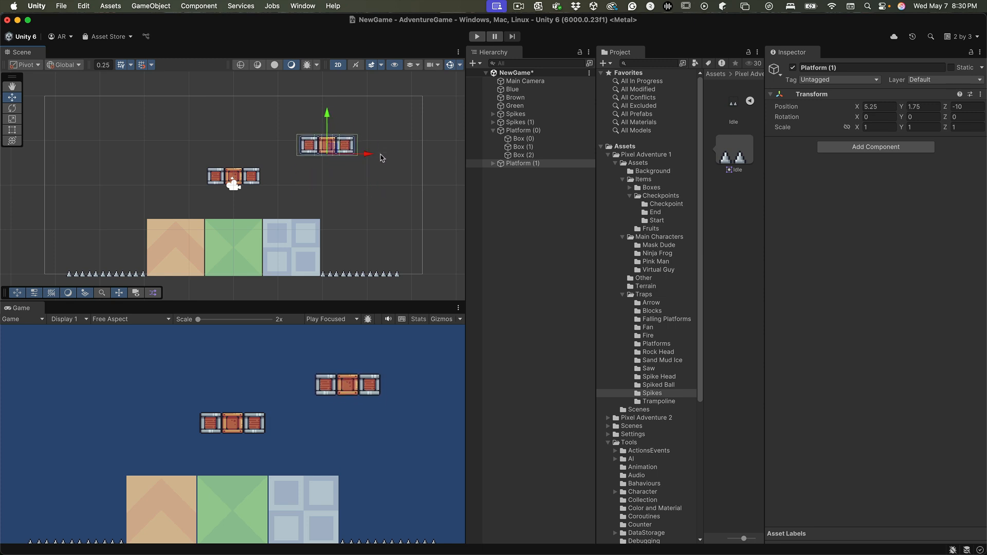
# - Shift the raised platform slightly outward, and place a duplicate of it at the same height on the opposite side of the centre platform
pyautogui.moveTo(369, 155); pyautogui.dragTo(166, 219)
pyautogui.press('super+d')
pyautogui.click(531, 401)
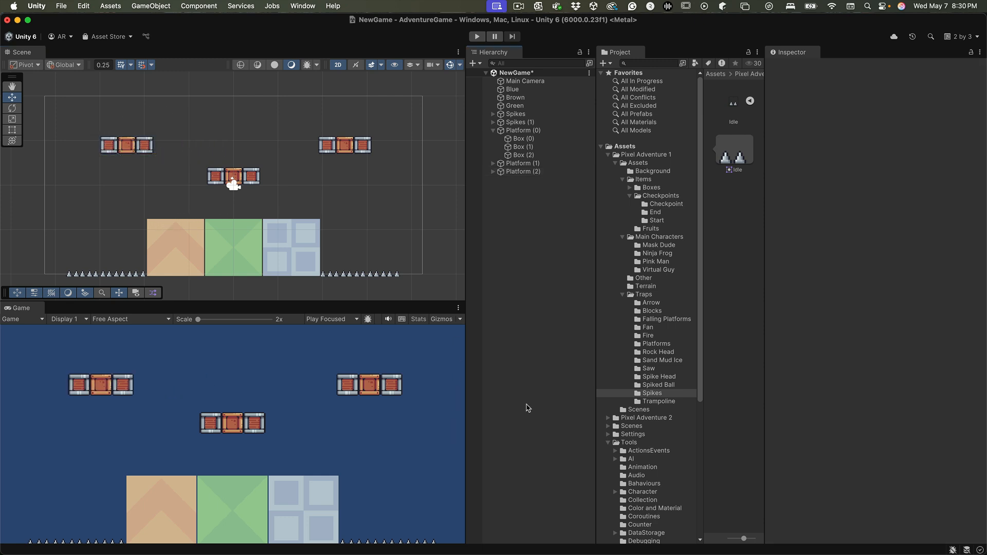
# - Examine the Platform (0) group's hierarchy and the transform and box collider of its Box (0) child
pyautogui.click(524, 130)
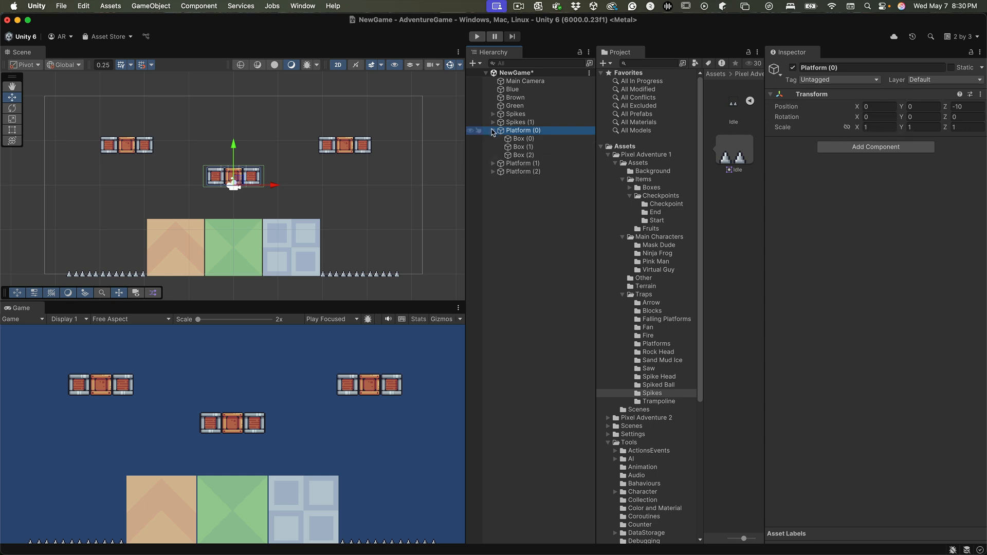
pyautogui.click(494, 130)
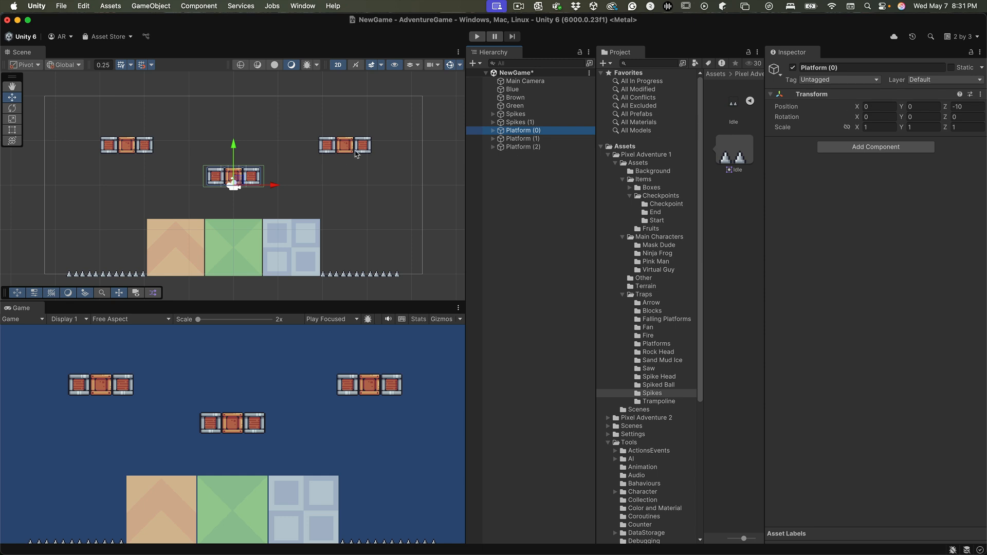
pyautogui.click(518, 170)
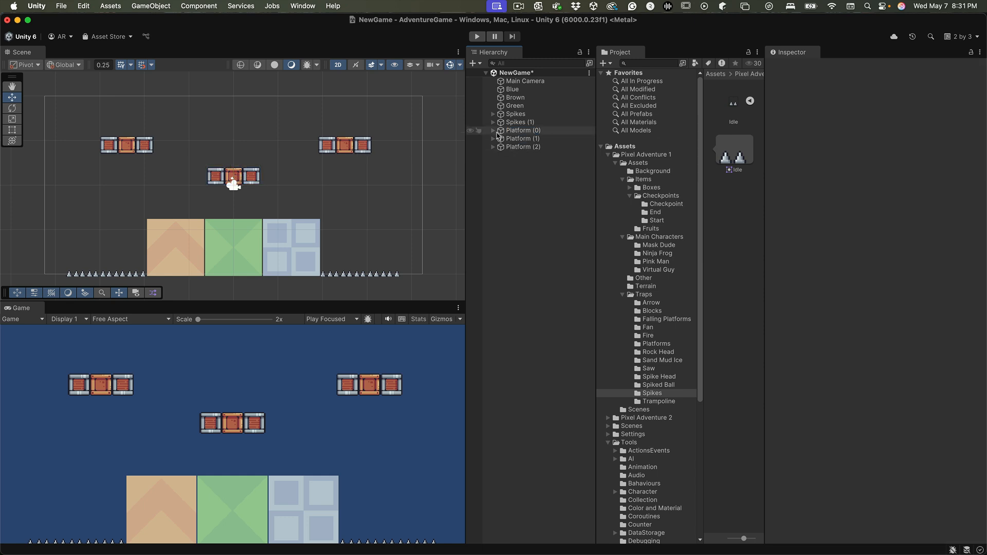
pyautogui.click(493, 131)
pyautogui.click(522, 131)
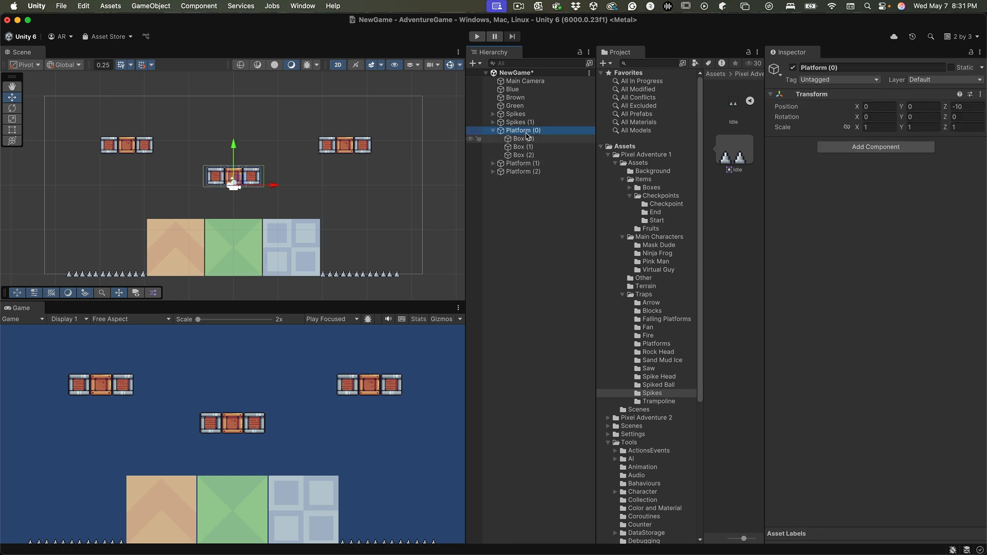
pyautogui.click(522, 139)
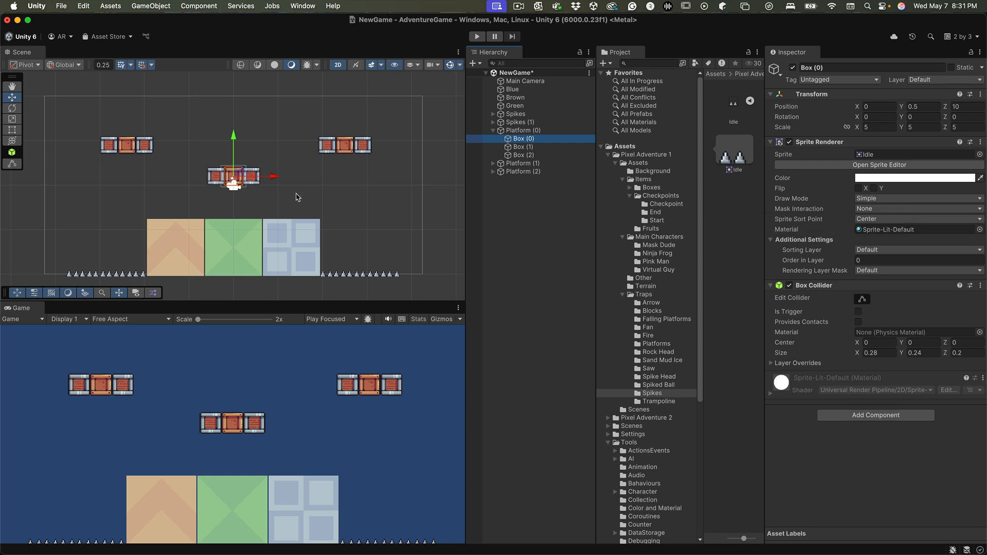
pyautogui.click(489, 249)
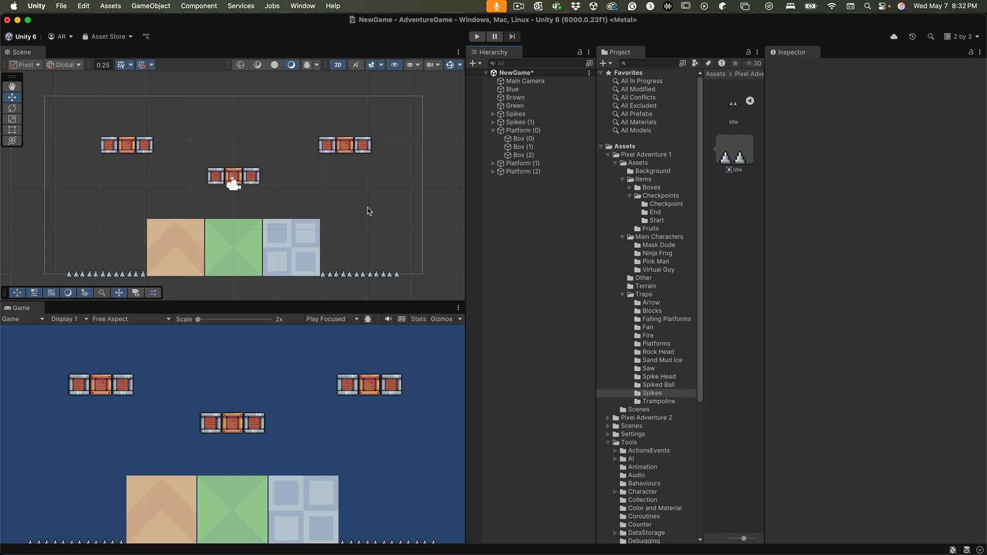
# - Save the NewGame scene and switch to GitHub Desktop, moving its window clear for reviewing the changes
pyautogui.press('super')
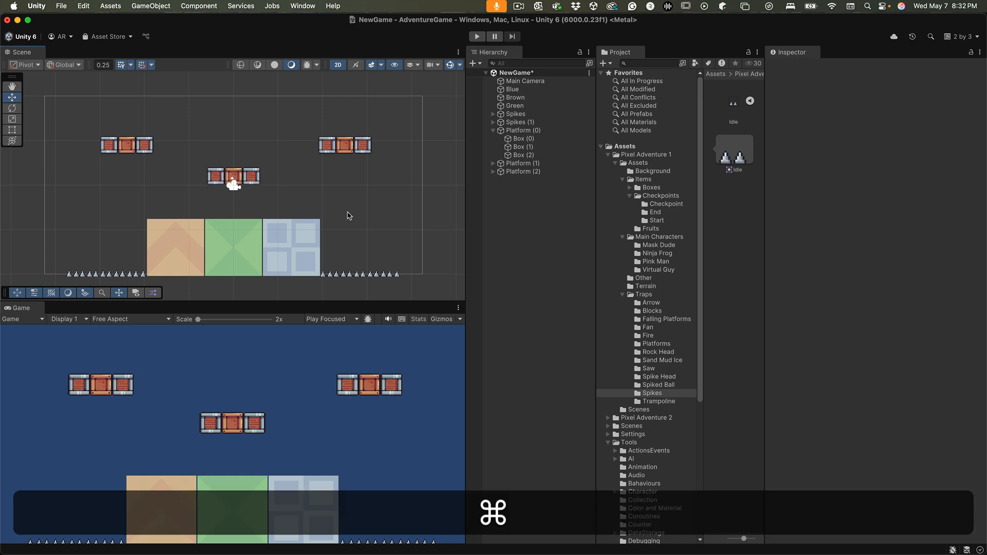
pyautogui.press('super+s')
pyautogui.press('super+Tab')
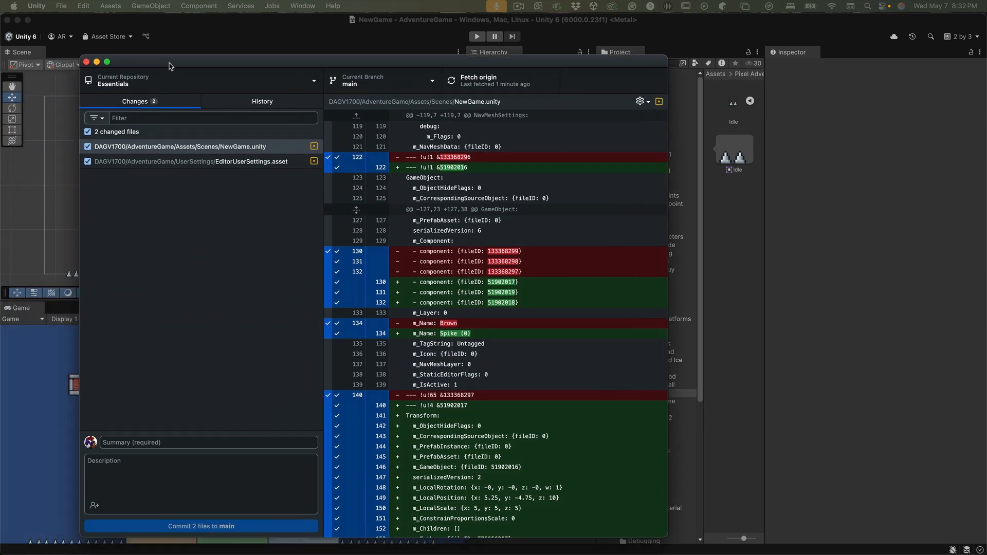
pyautogui.moveTo(170, 66); pyautogui.dragTo(173, 40)
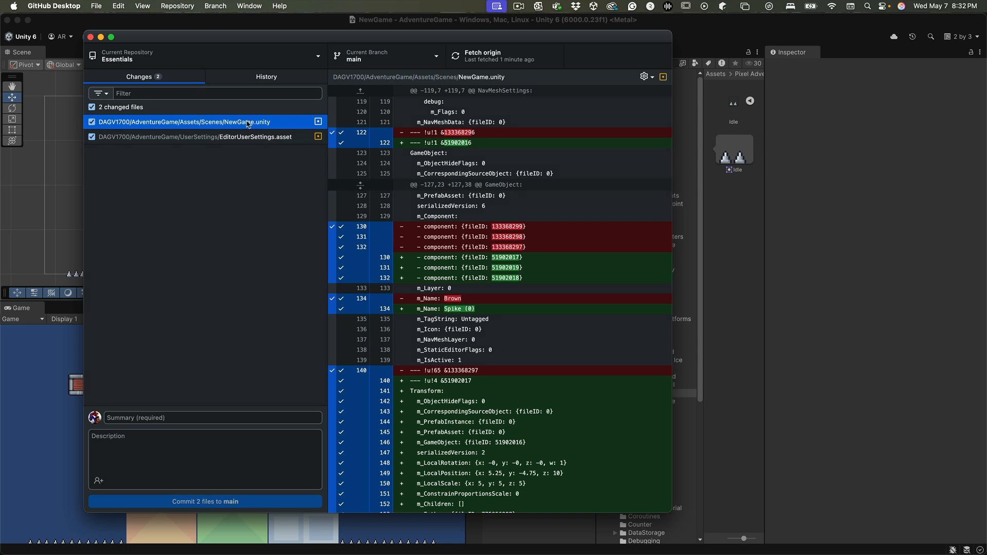
# - Commit the changed files to main with the summary "Level Work" and push the commit to origin
pyautogui.click(149, 416)
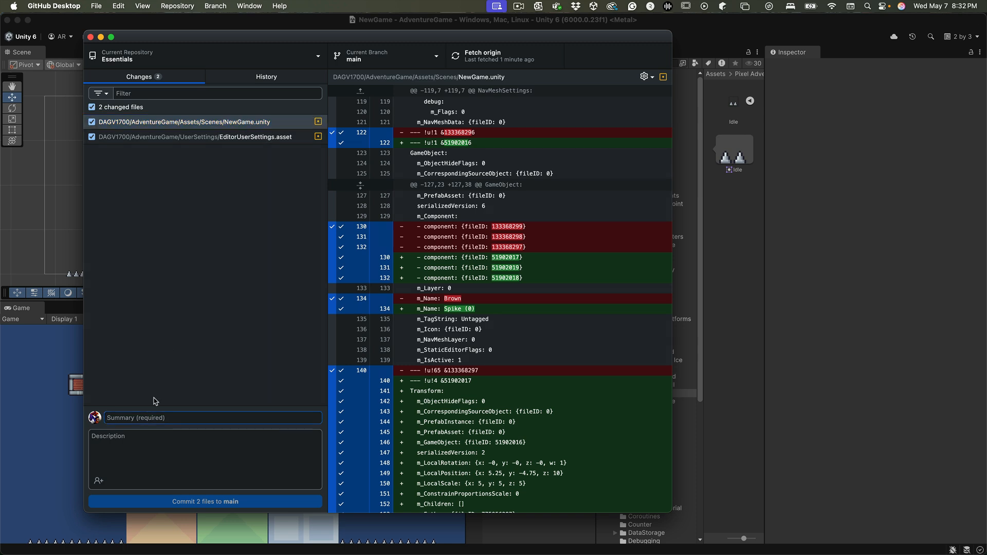
pyautogui.press('shift')
pyautogui.write('Le')
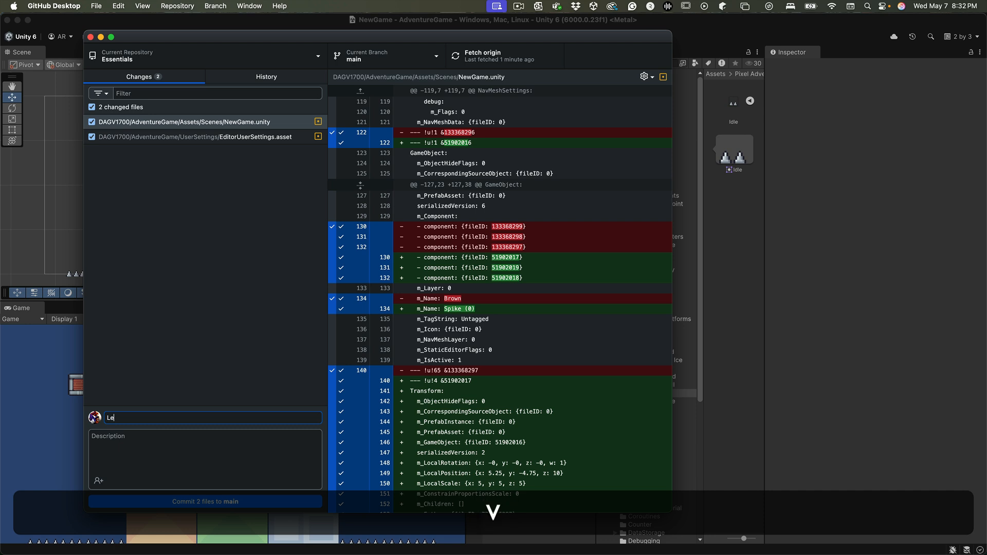
pyautogui.write('vel Work')
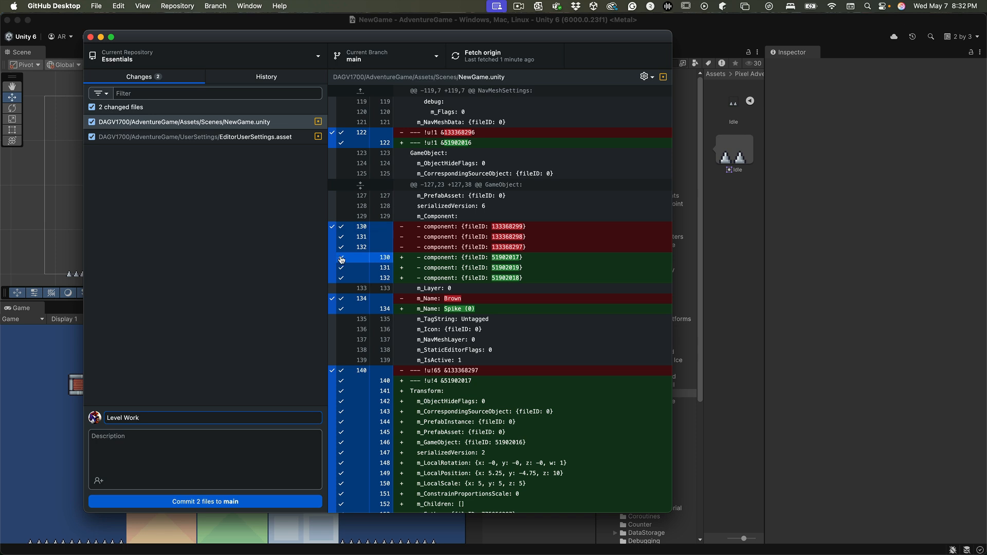
pyautogui.click(242, 503)
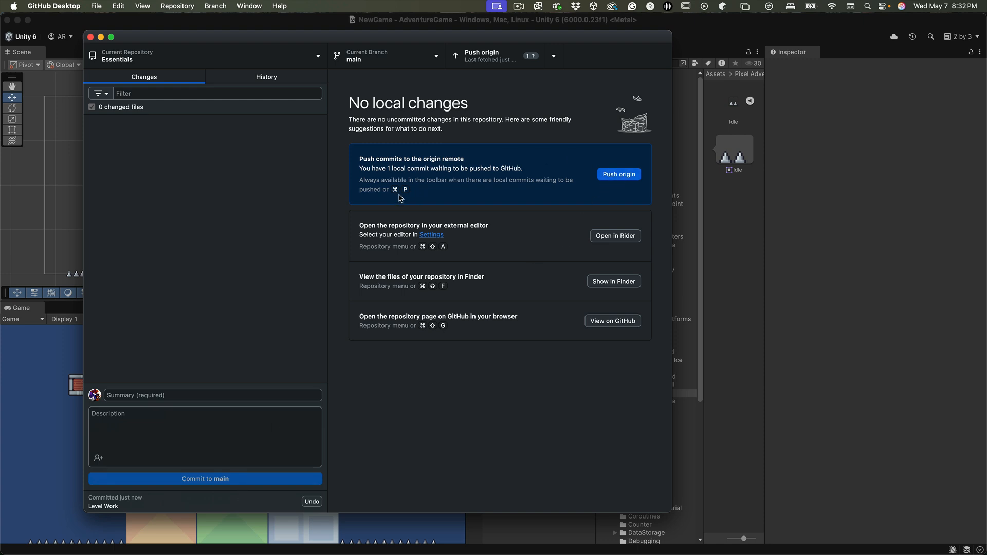
pyautogui.click(621, 176)
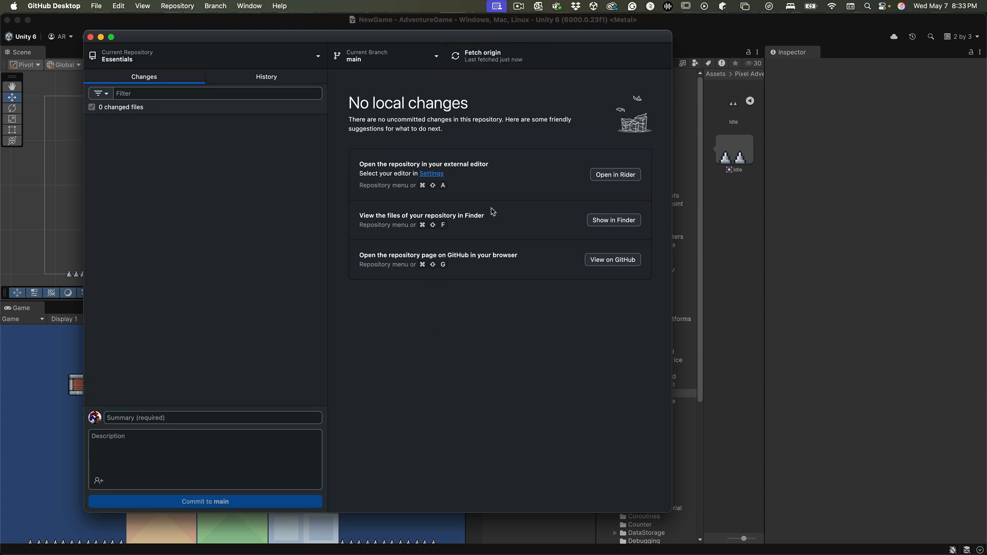
# - Fetch and pull the latest changes from origin, and switch back to the NewGame scene in Unity
pyautogui.click(488, 55)
pyautogui.click(177, 6)
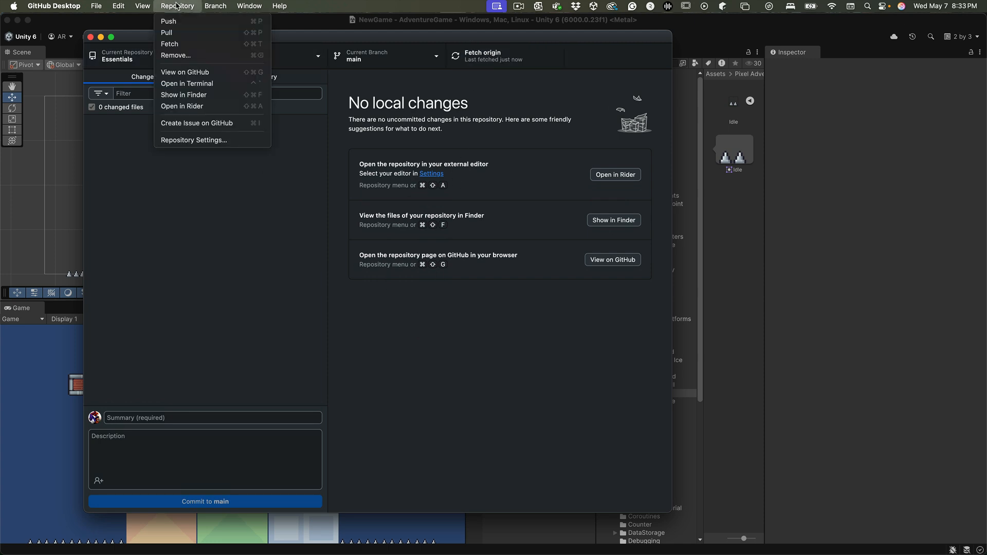
pyautogui.click(178, 31)
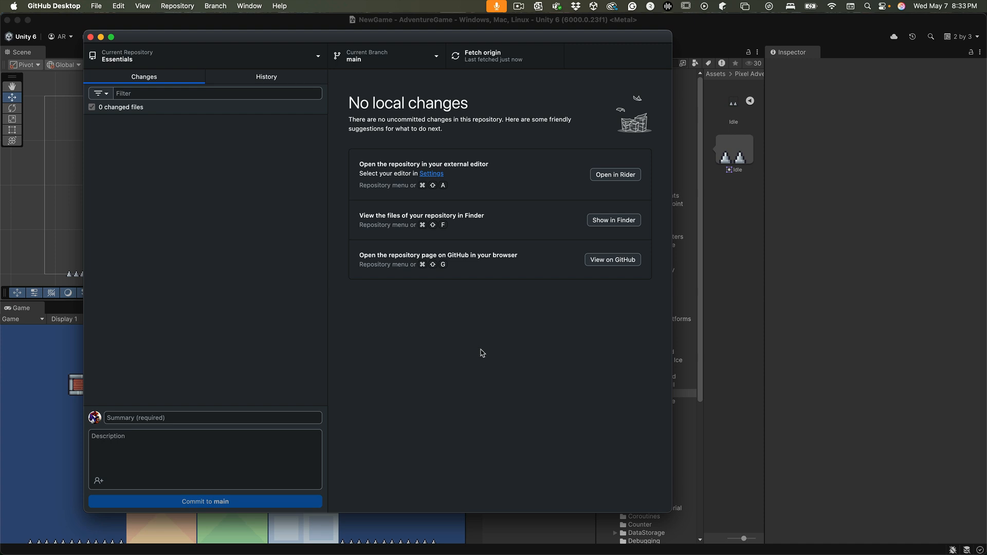
pyautogui.click(731, 253)
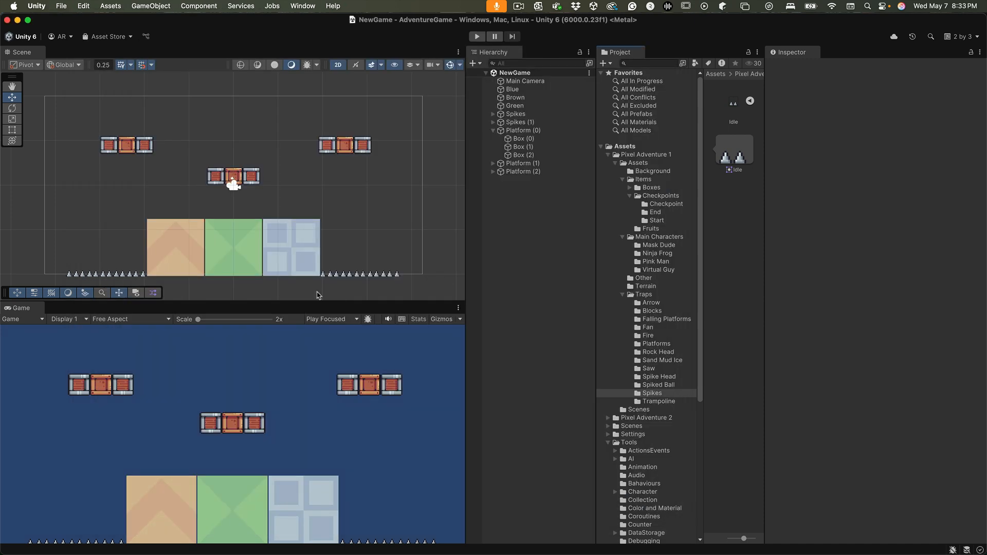